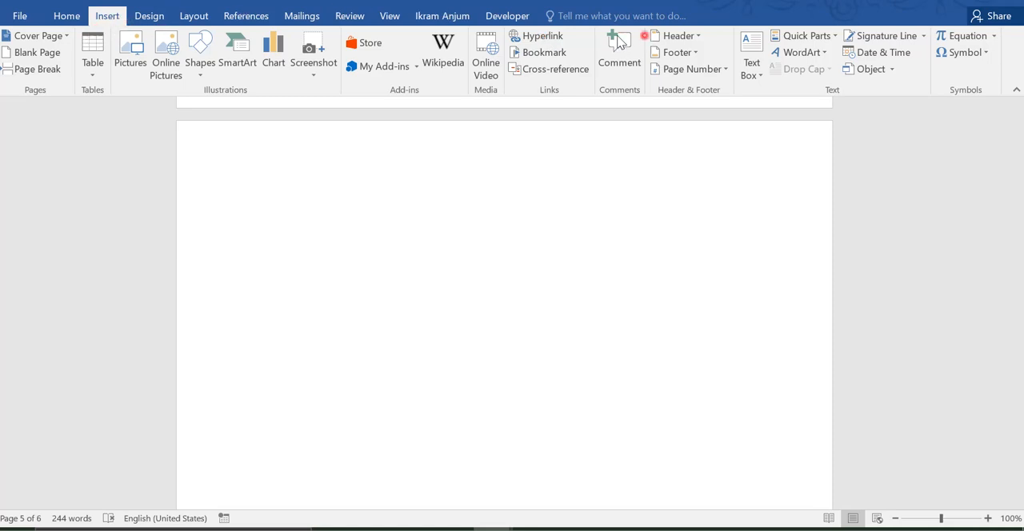
Step: Start a new hyperlink on the blank page with the display text "Click here to open google"
left_click(543, 36)
left_click(433, 140)
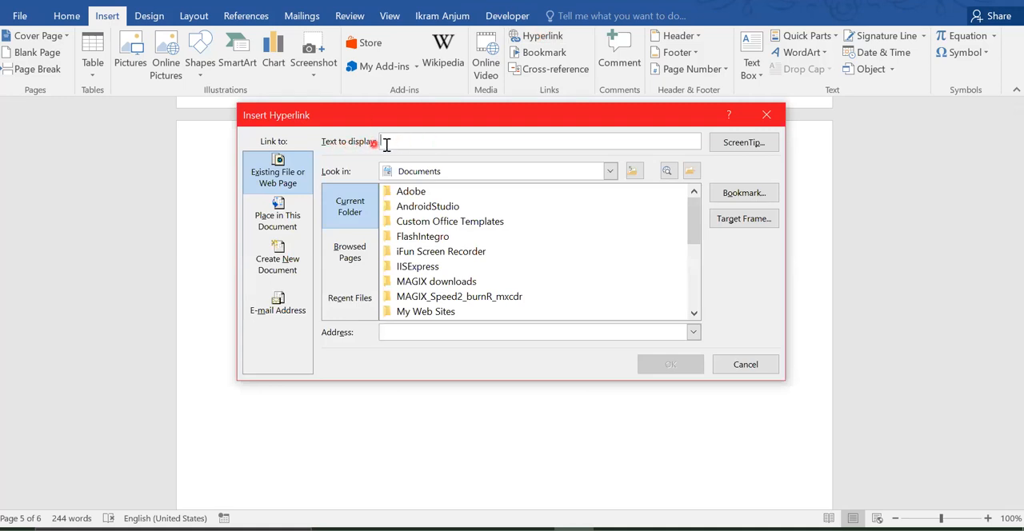
left_click(435, 142)
type("Cli")
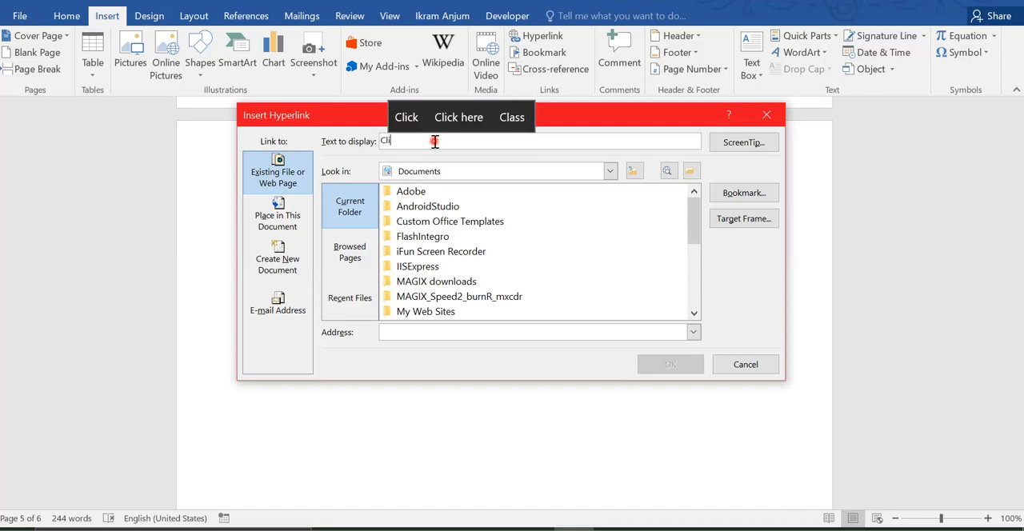
type("ck here ")
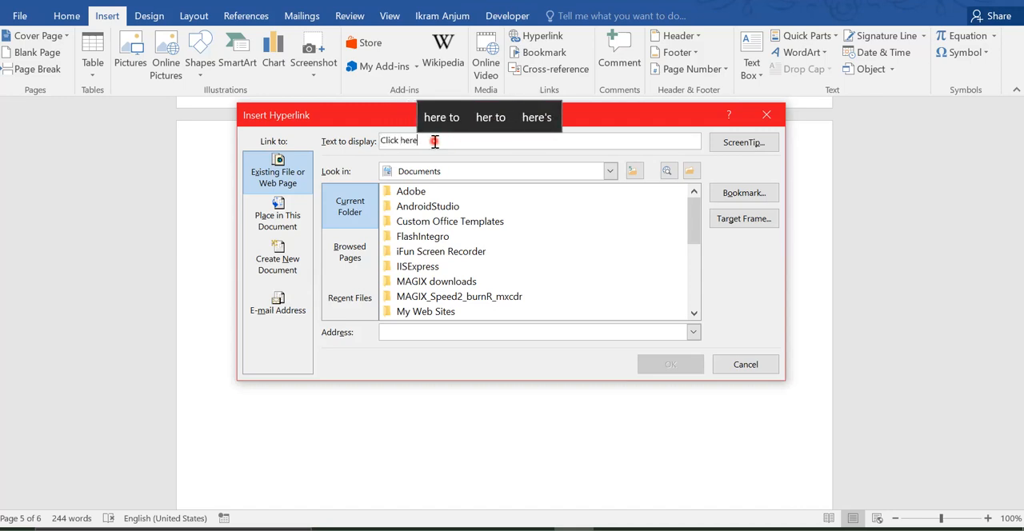
type("to ope")
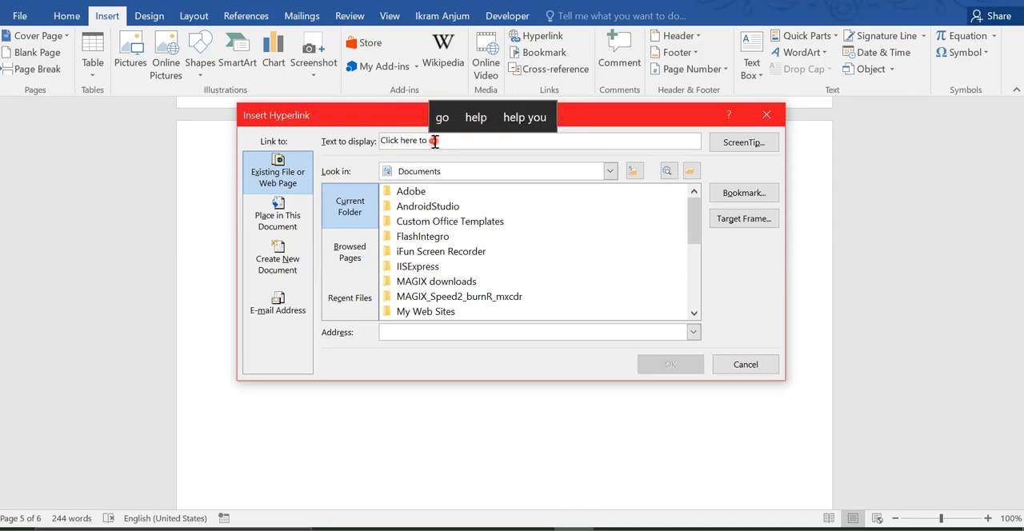
type("n goo")
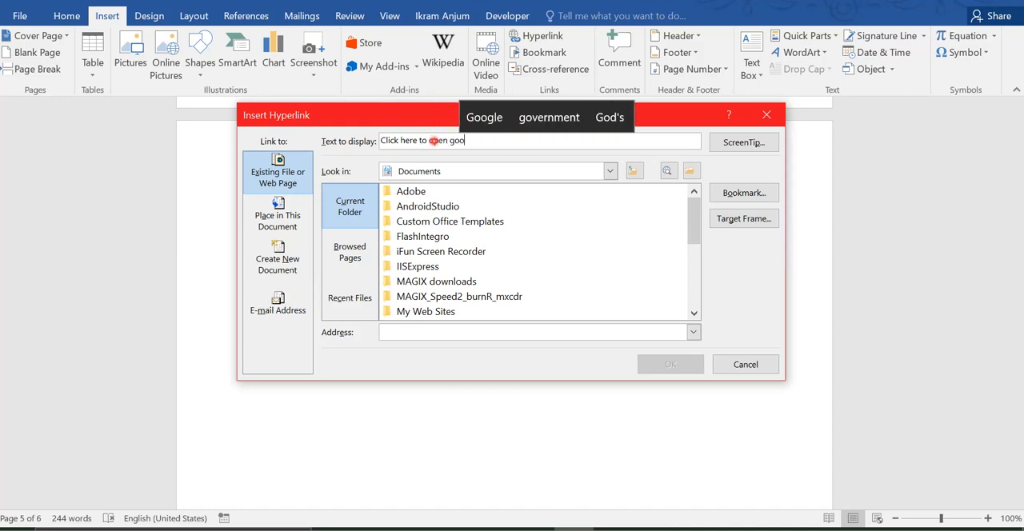
type("gle")
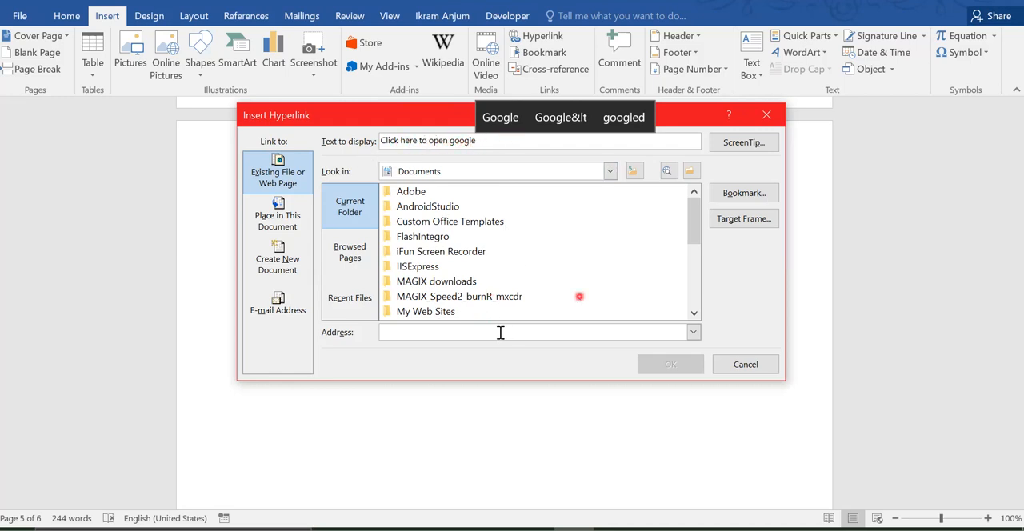
left_click(459, 333)
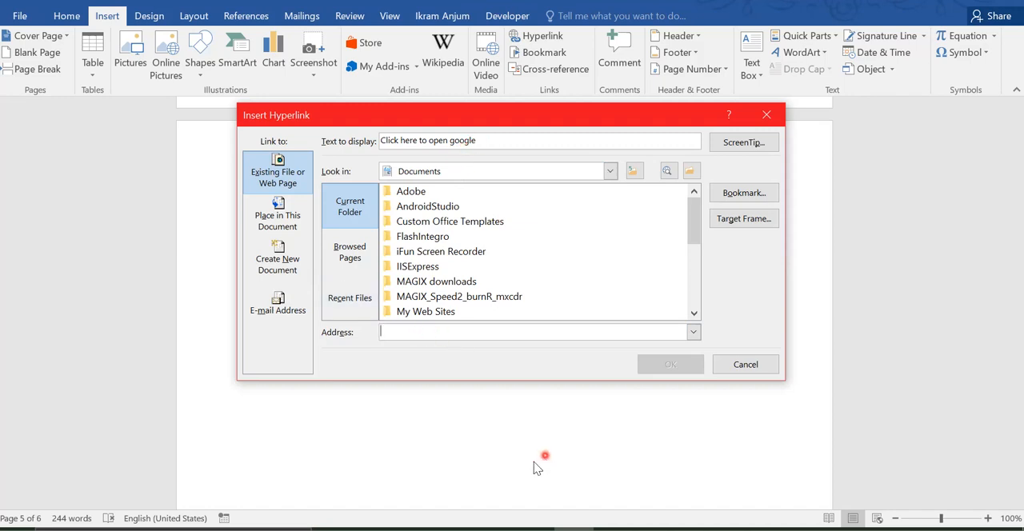
key("alt+Tab")
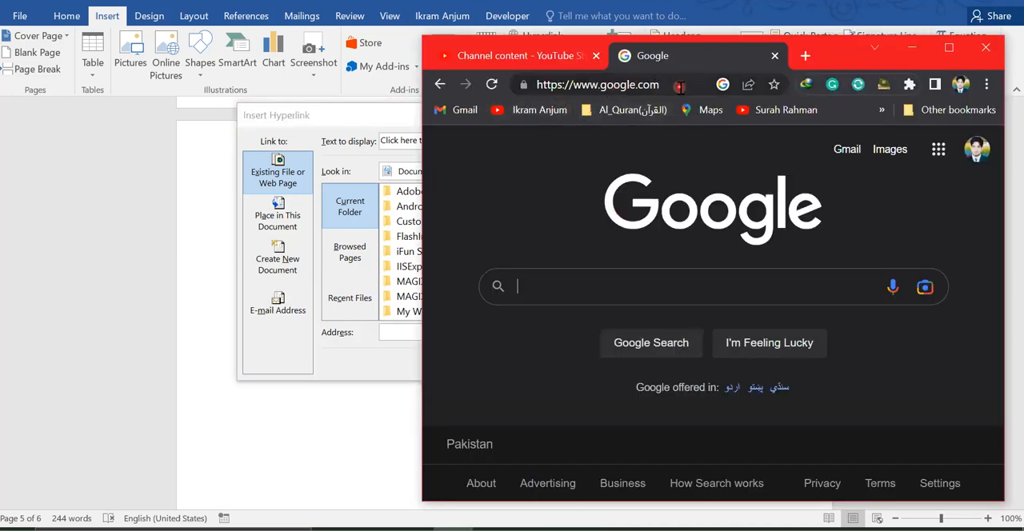
left_click(387, 337)
type("https://www.google.com/")
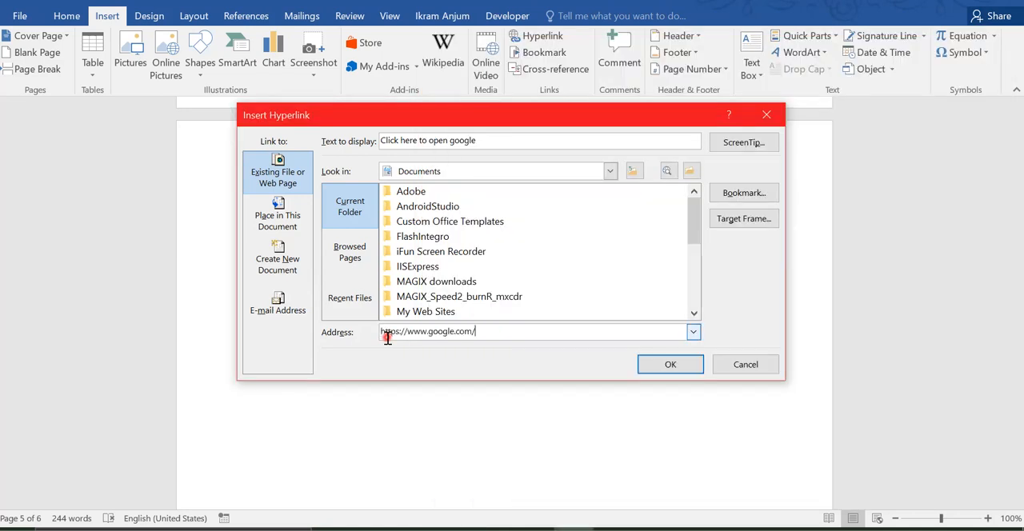
left_click(679, 369)
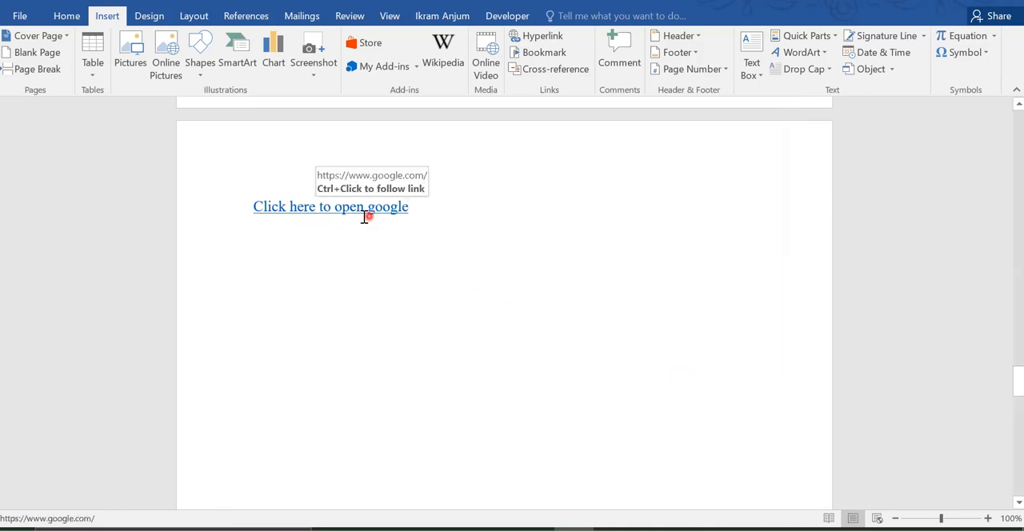
Step: Test the "Click here to open google" link by following it to the browser, and return to the document
left_click(301, 208, "ctrl")
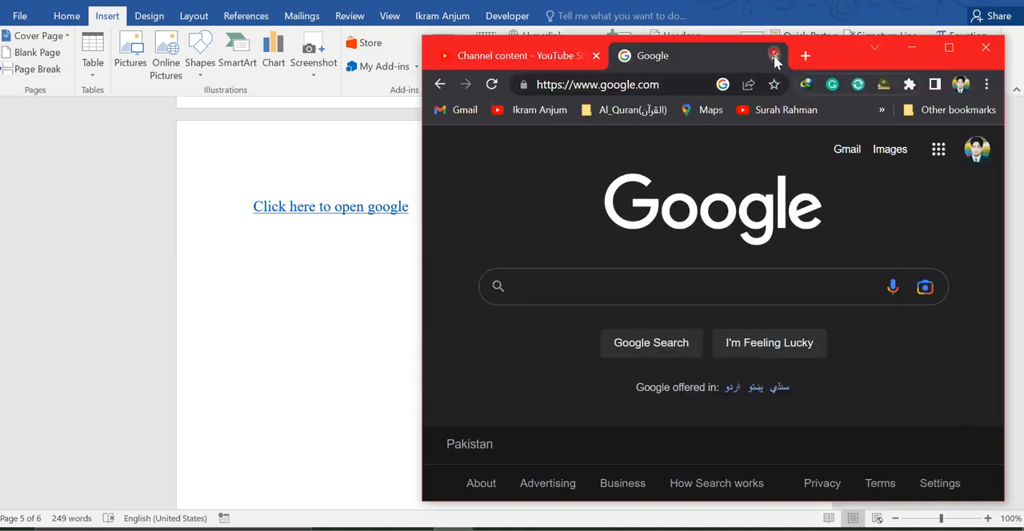
left_click(774, 57)
left_click(325, 282)
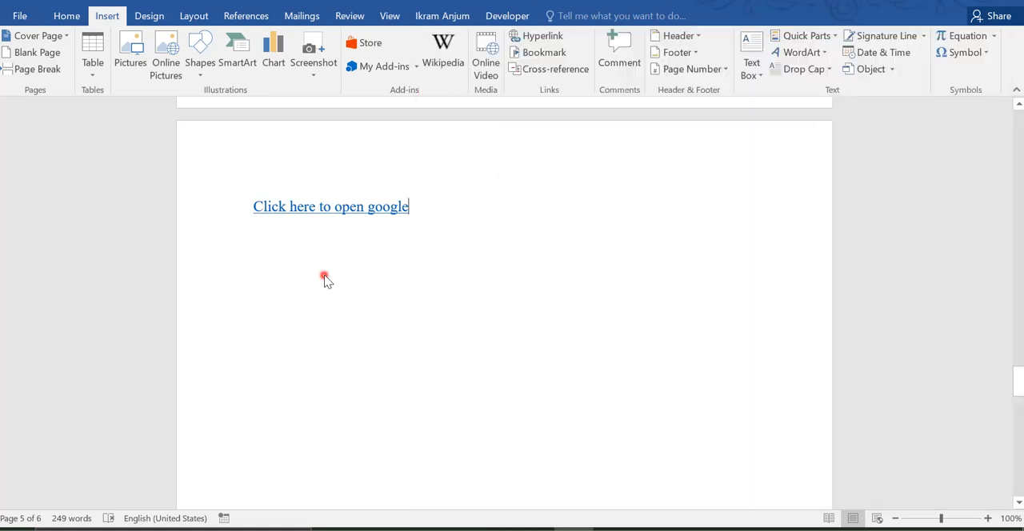
left_click(354, 208)
left_click(354, 209, "ctrl")
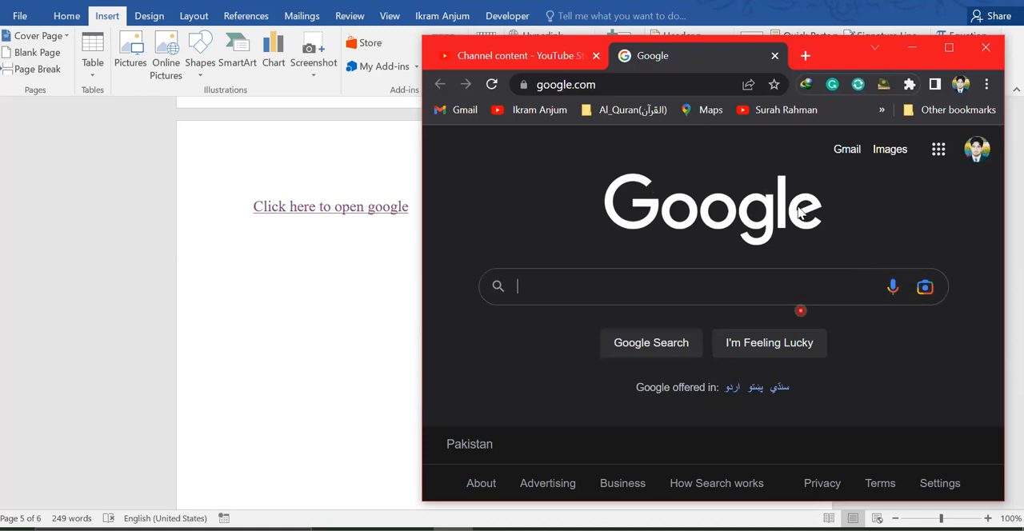
left_click(218, 250)
left_click(296, 246)
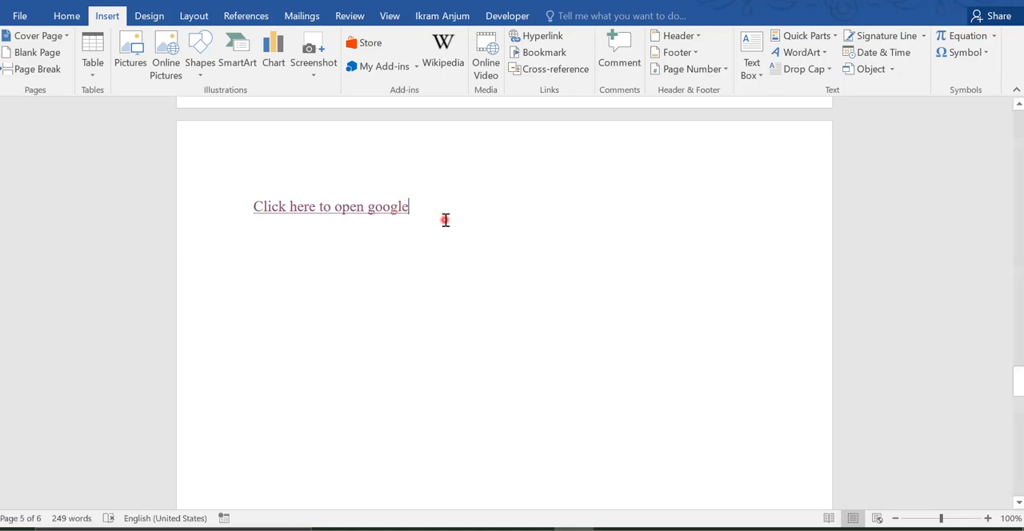
Step: Remove the hyperlink from "Click here to open google", keeping it as plain text
right_click(356, 208)
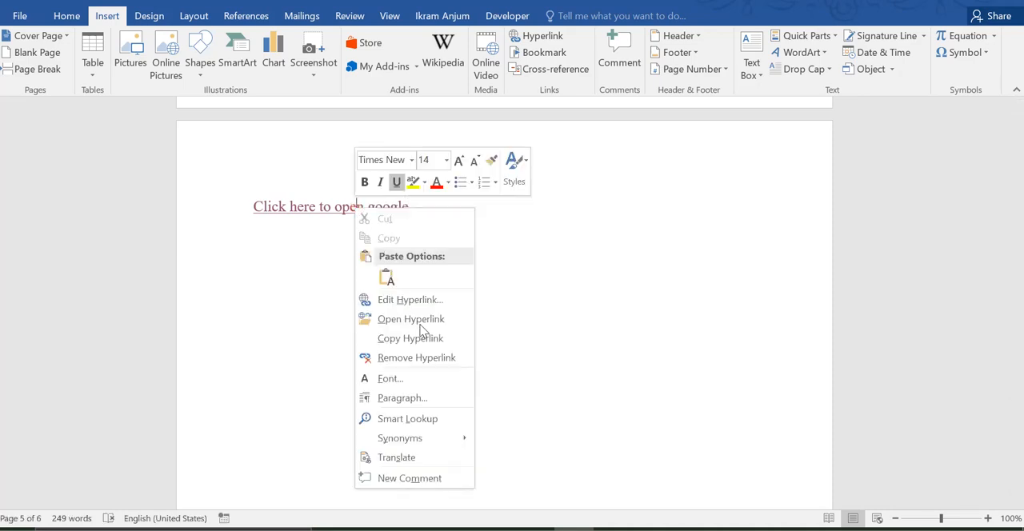
left_click(448, 360)
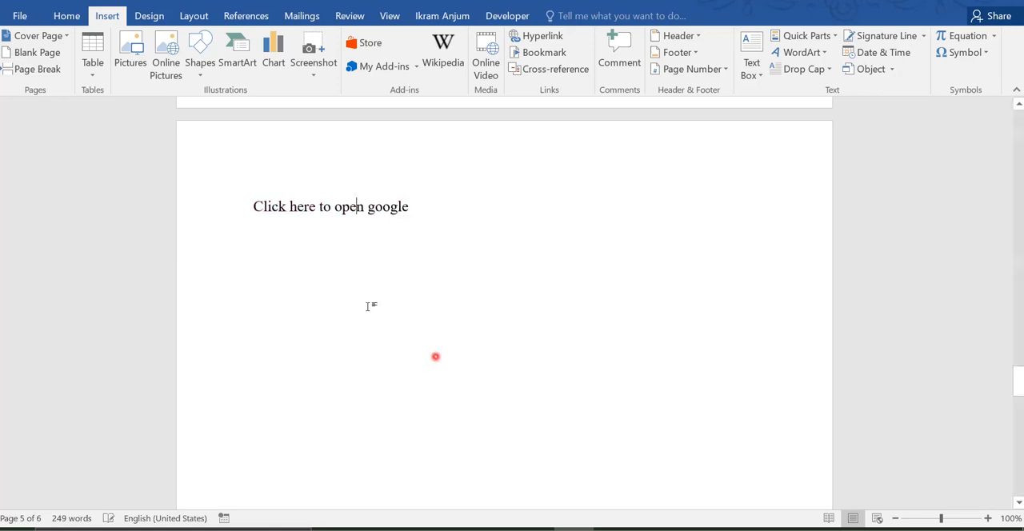
double_click(380, 208)
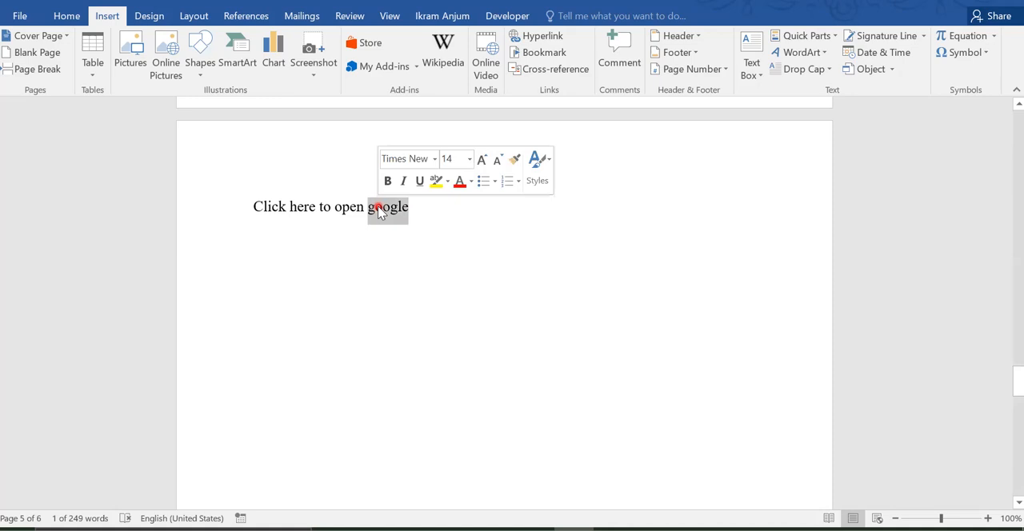
left_click(443, 226)
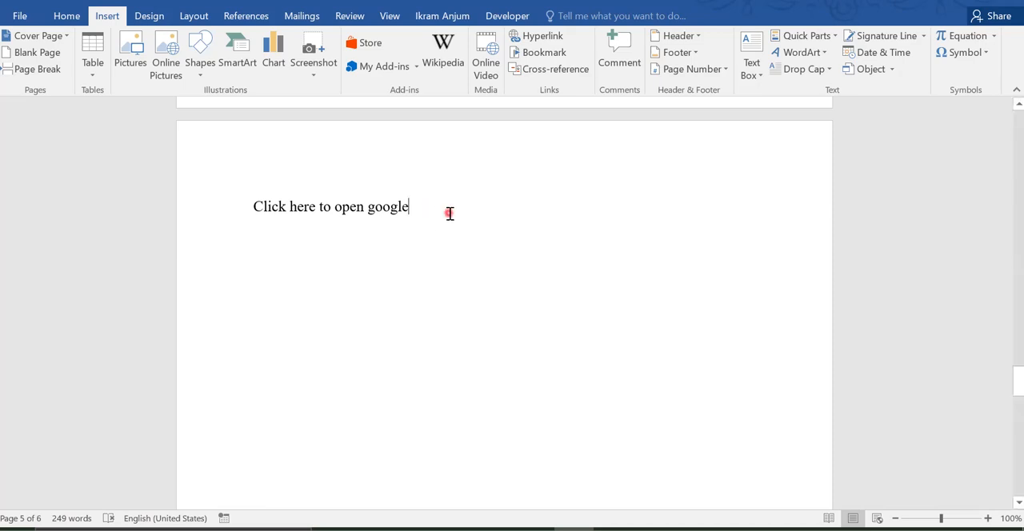
Step: Start a new hyperlink on the line below the text and target the "class" folder on the Desktop
left_click(449, 213)
key("Return")
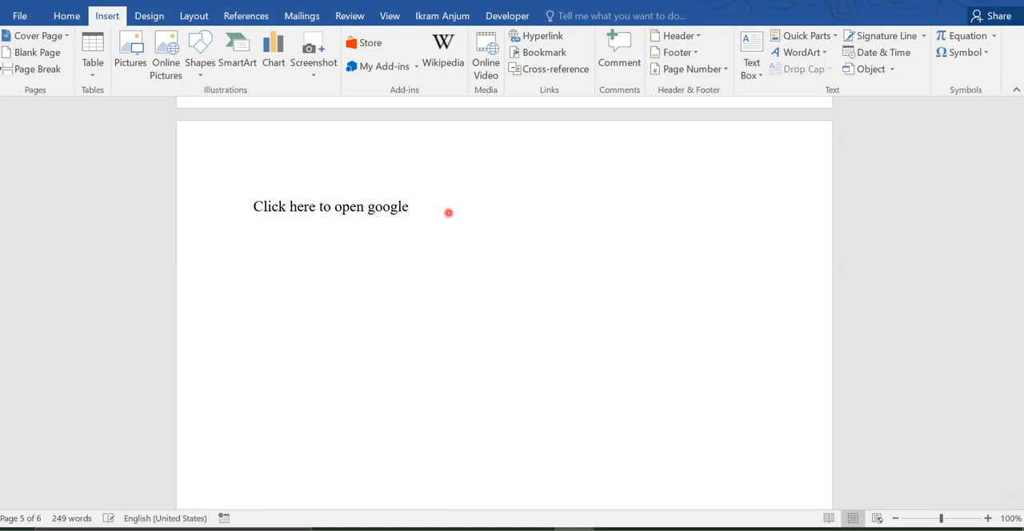
left_click(550, 36)
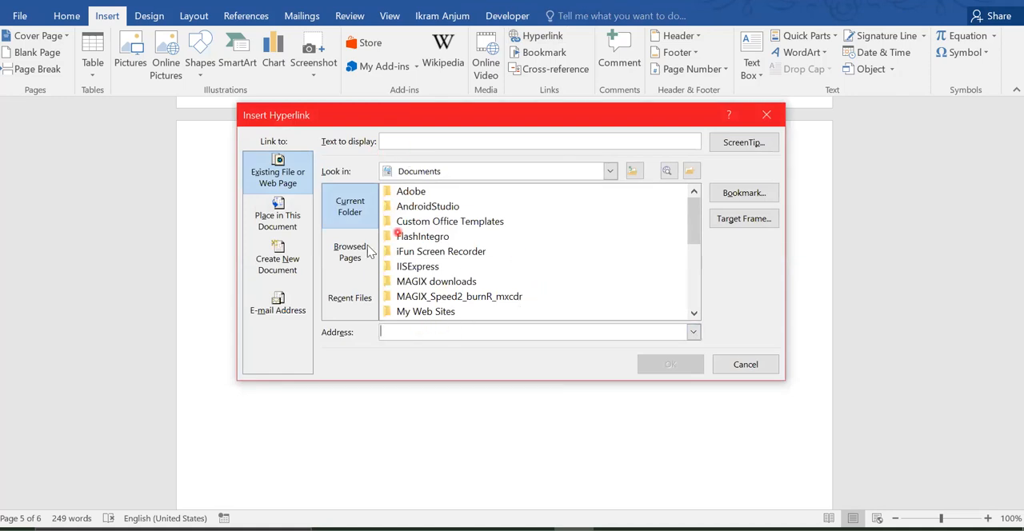
left_click(635, 175)
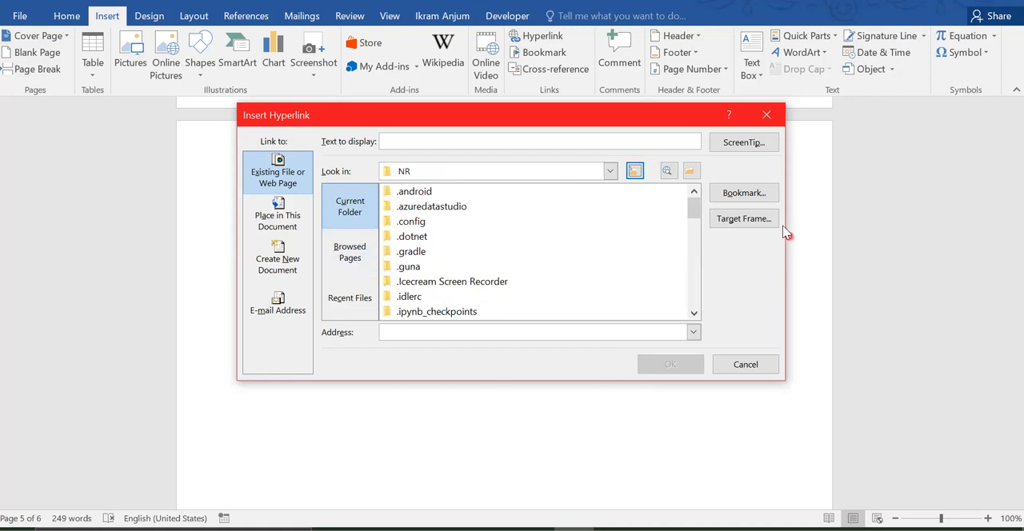
left_click_drag(698, 210, 693, 254)
left_click(406, 237)
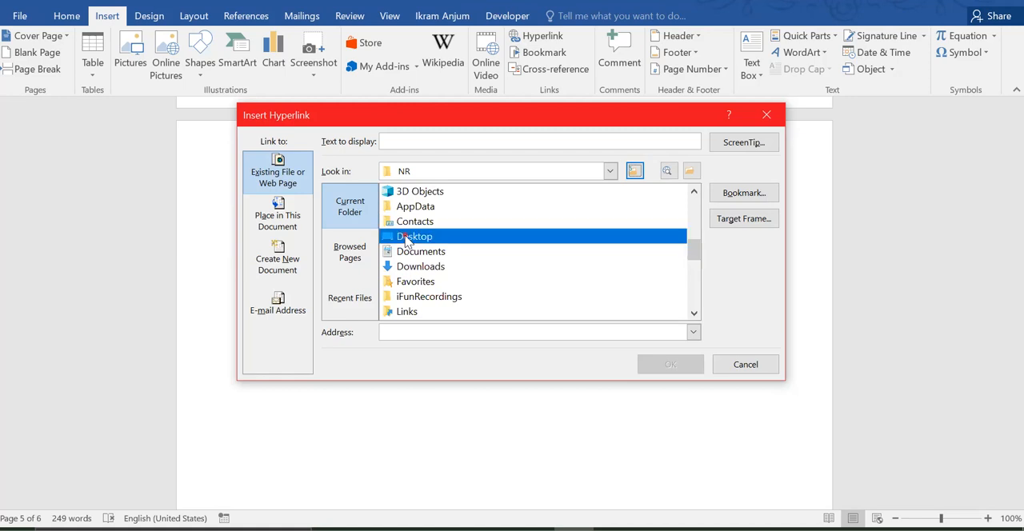
double_click(405, 239)
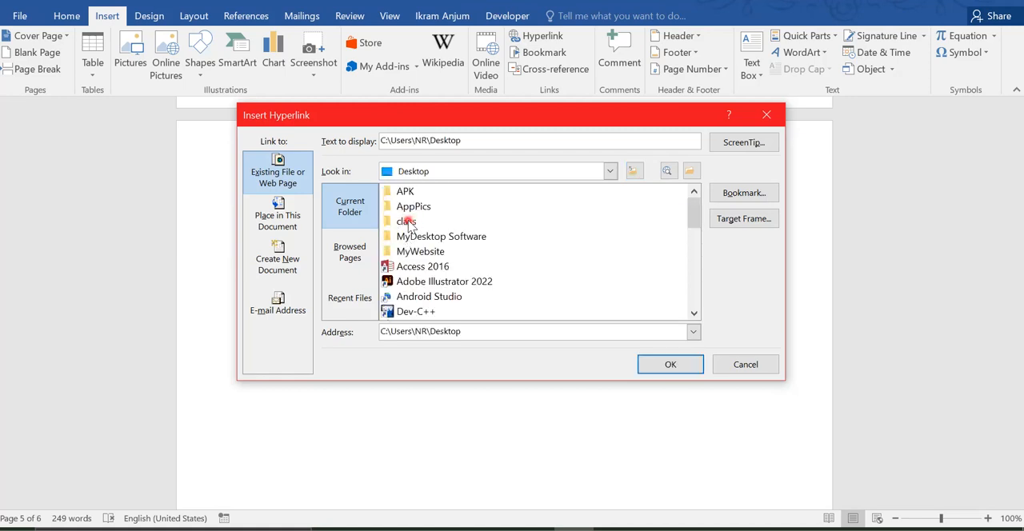
left_click(409, 221)
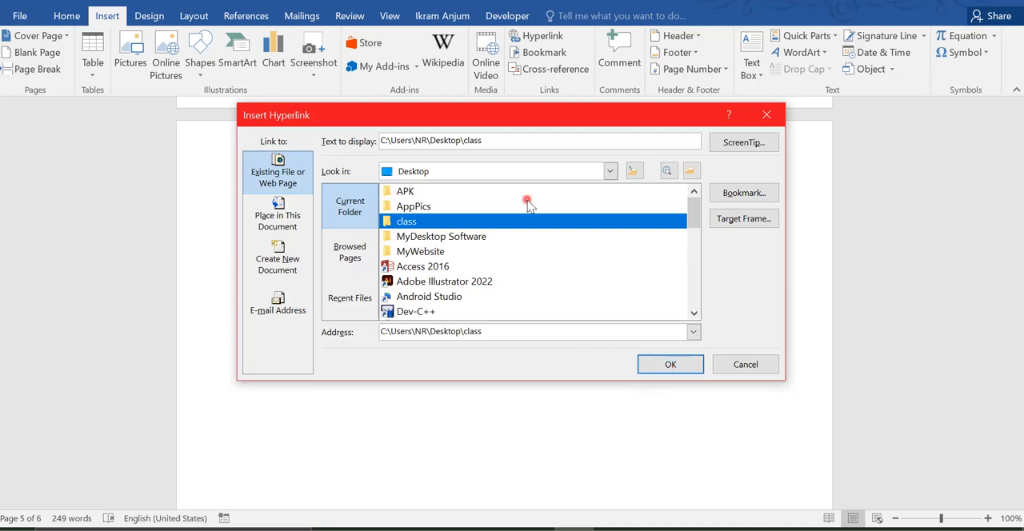
Step: Set the folder link's display text to "My Class Folder" and insert the hyperlink
left_click_drag(483, 141, 346, 141)
type("M")
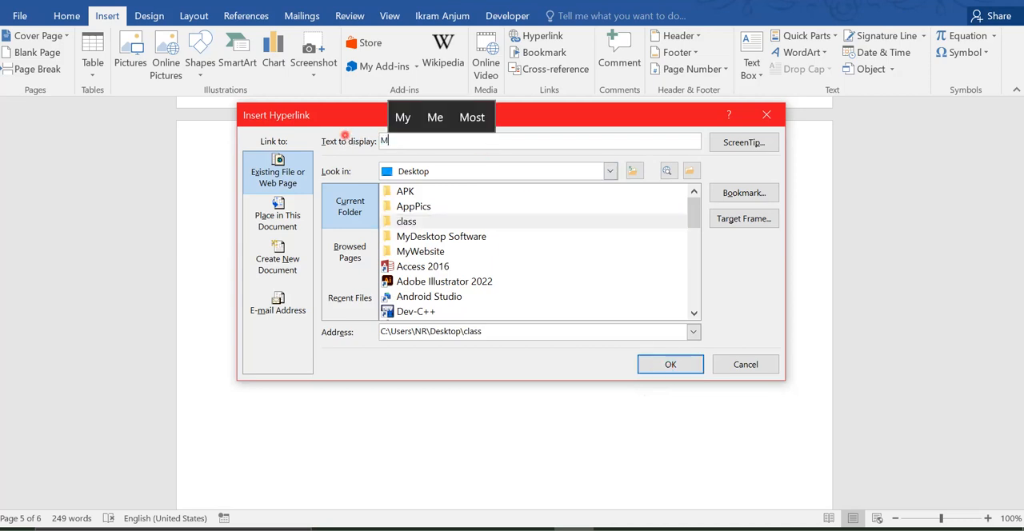
type("y Cla")
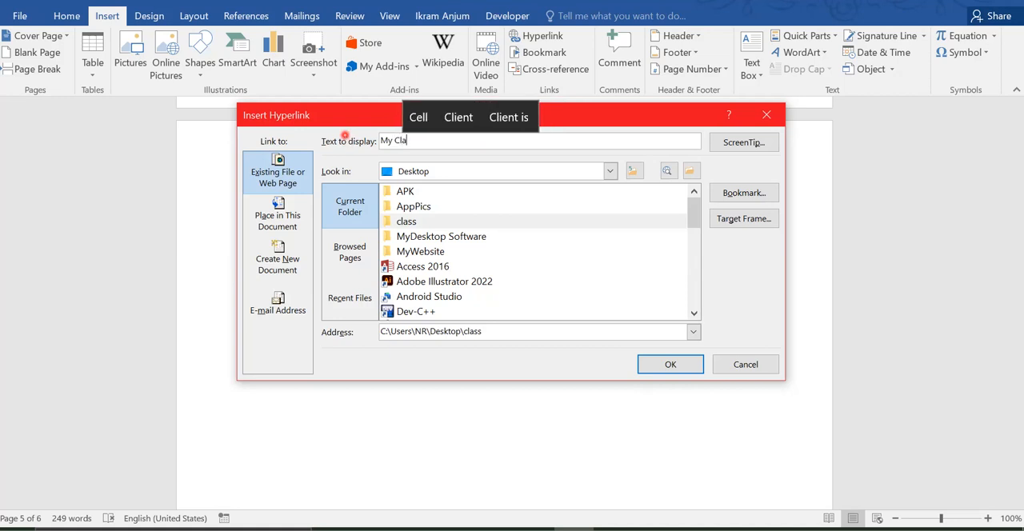
type("ss Folder")
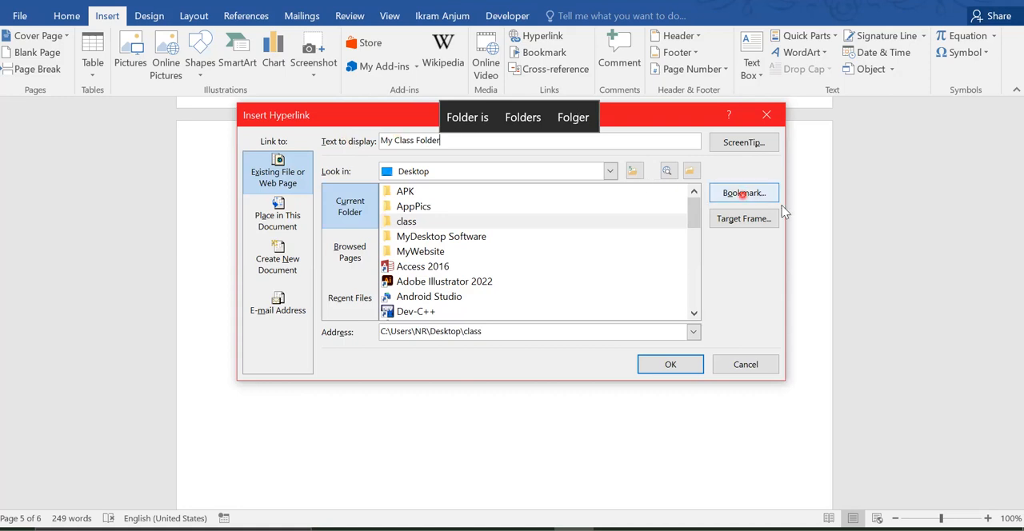
left_click(670, 364)
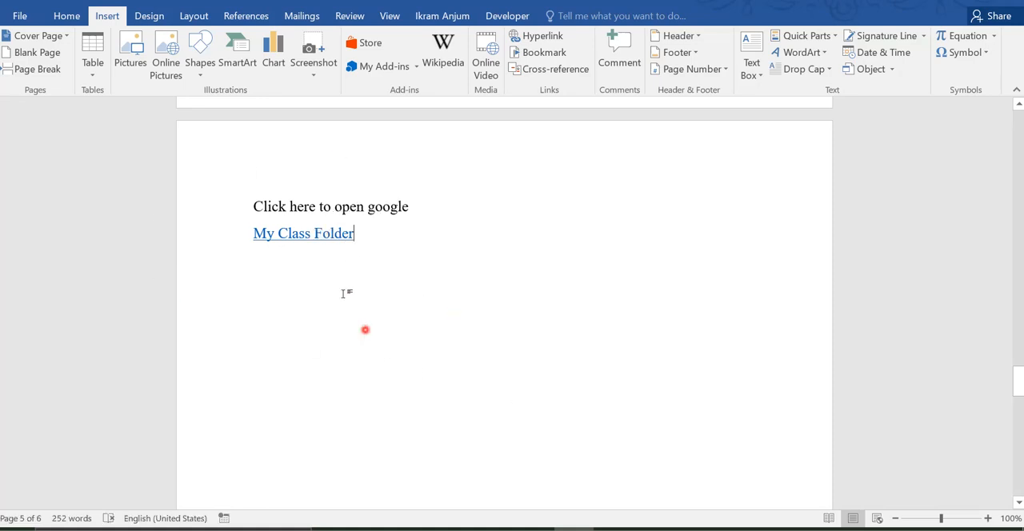
Step: Follow the "My Class Folder" link, allowing the location to open, and return to the Word document
left_click(311, 234, "ctrl")
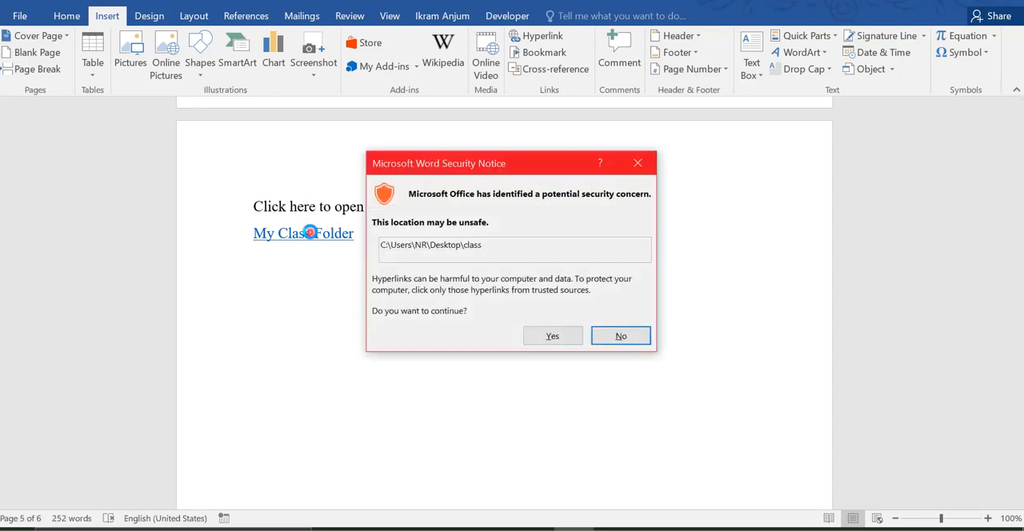
left_click(553, 336)
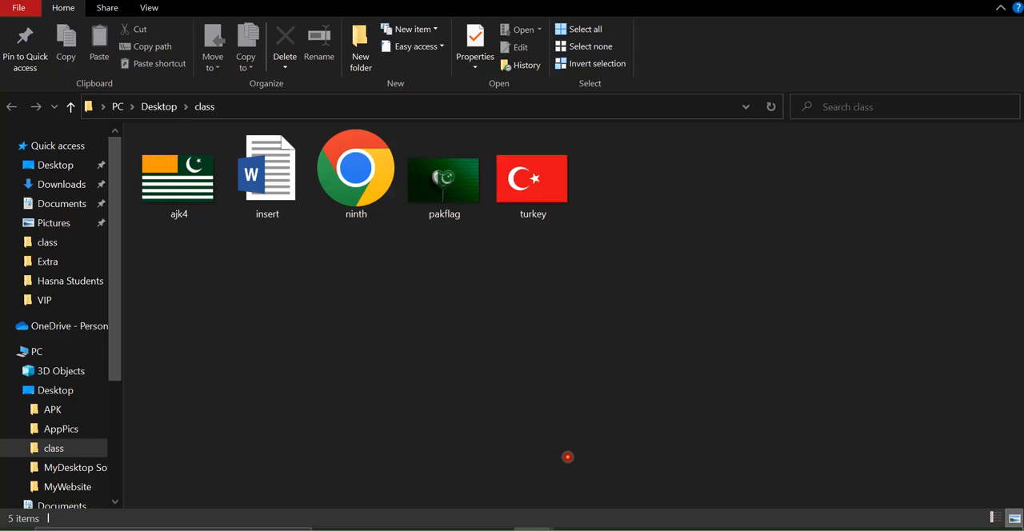
left_click(574, 529)
left_click(389, 240)
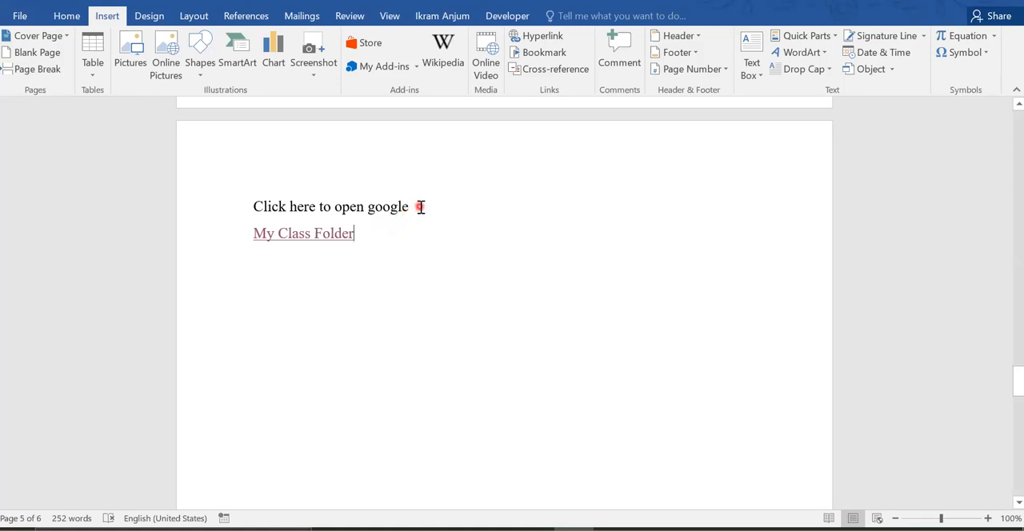
Step: Start a new hyperlink on the line below "My Class Folder" and target the "basic" HTML file in the students folder on drive E
left_click(360, 252)
left_click(547, 42)
left_click(691, 170)
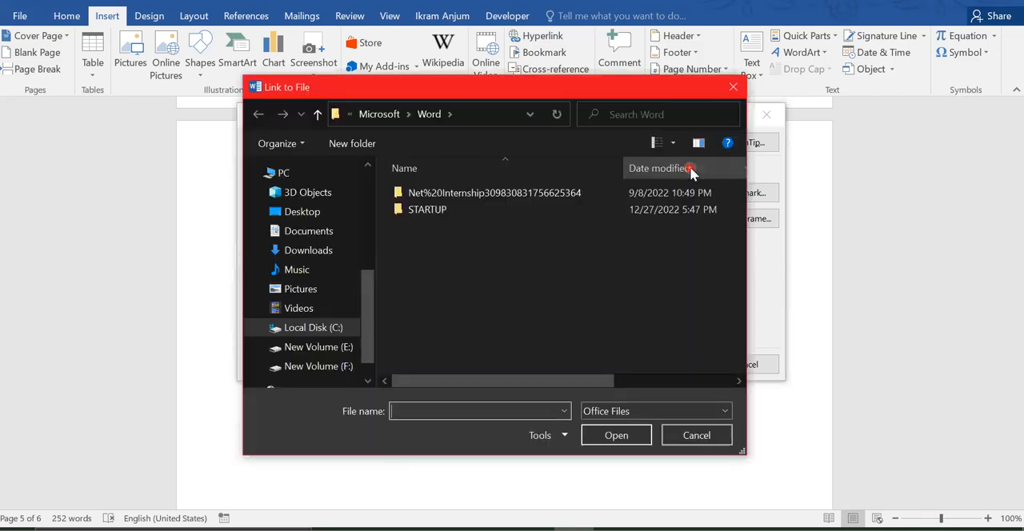
left_click(478, 195)
left_click(411, 279)
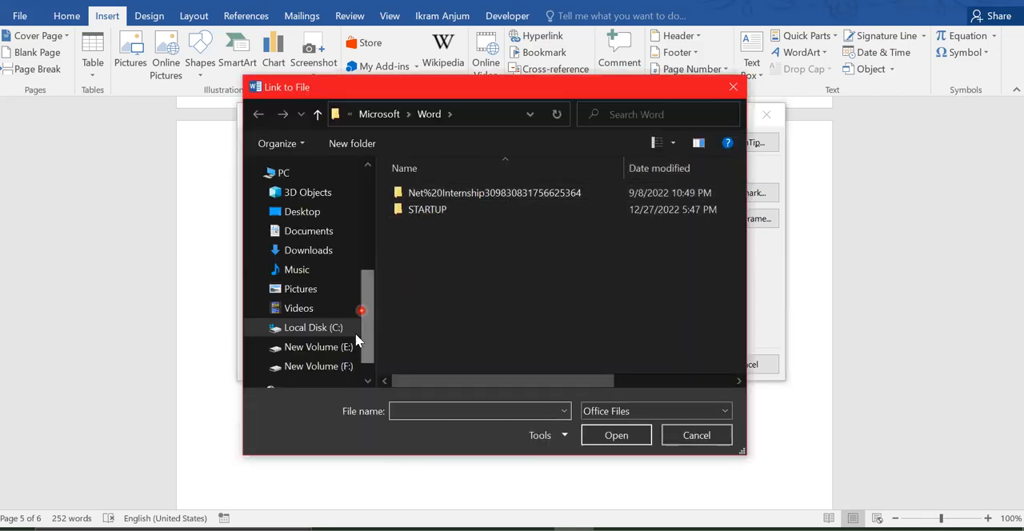
left_click_drag(368, 299, 367, 203)
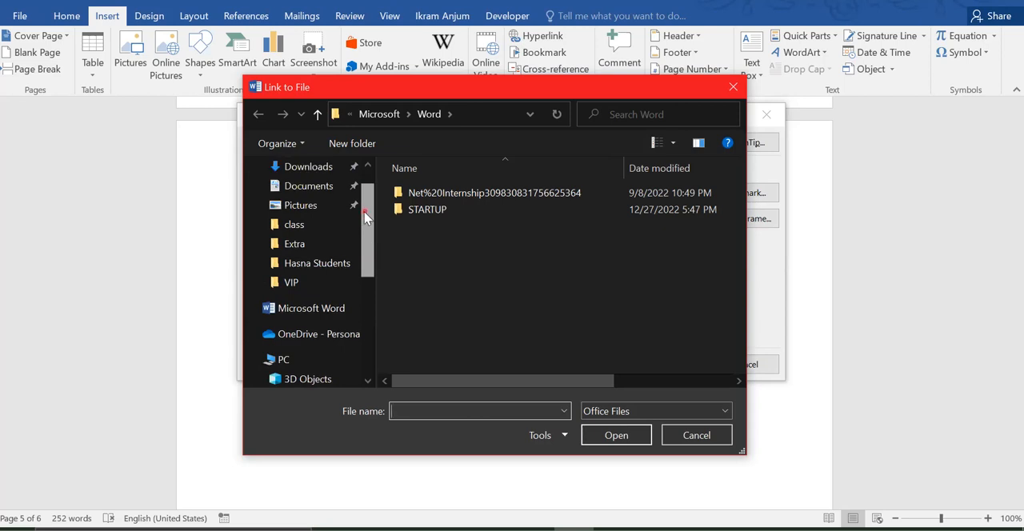
left_click(305, 263)
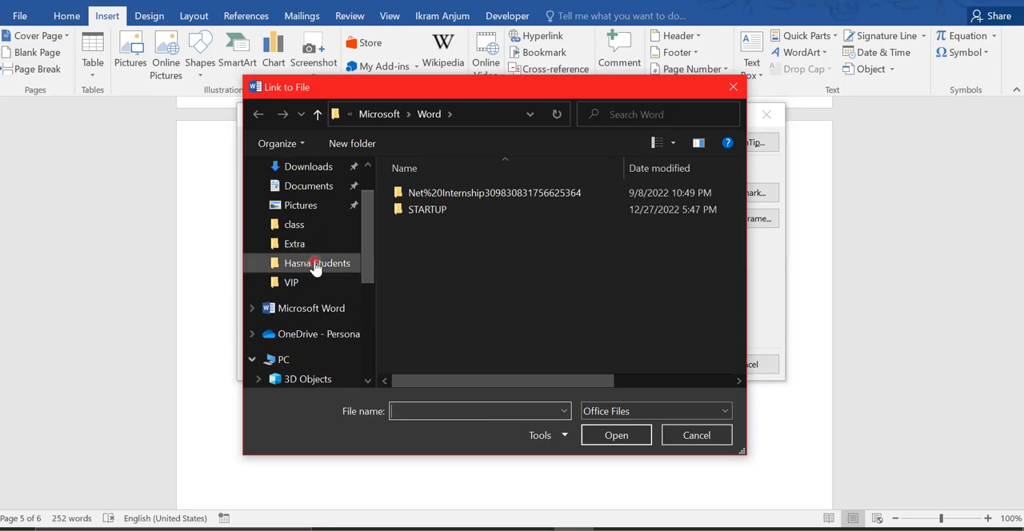
left_click(315, 265)
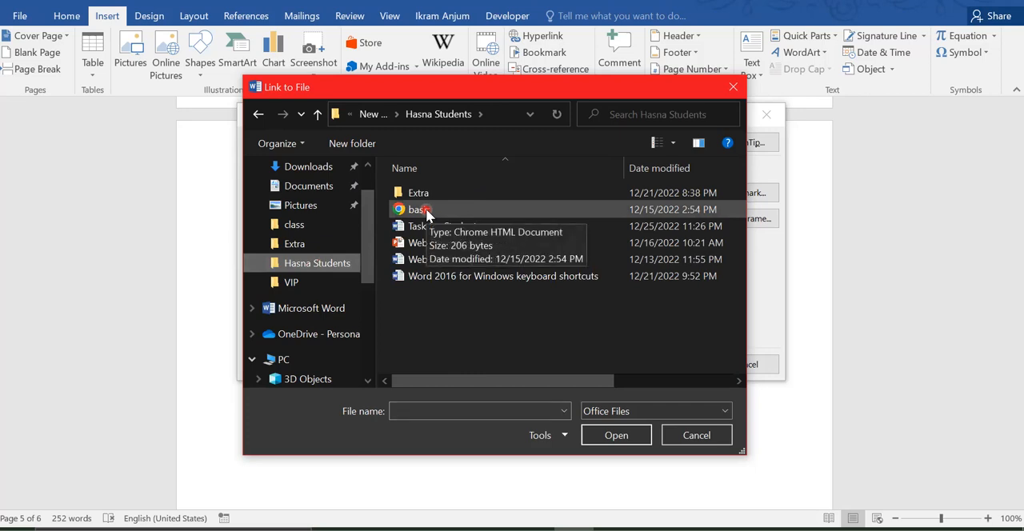
left_click(426, 209)
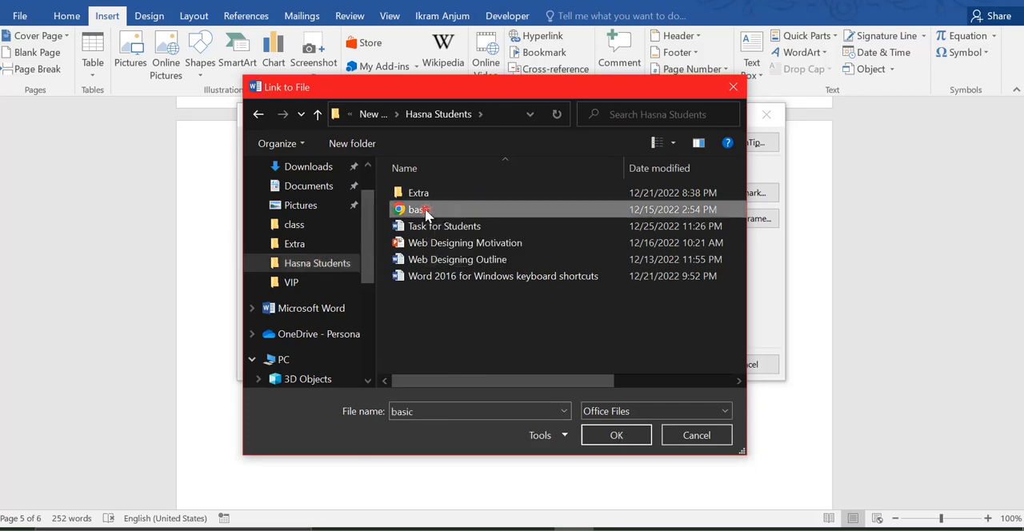
left_click(616, 435)
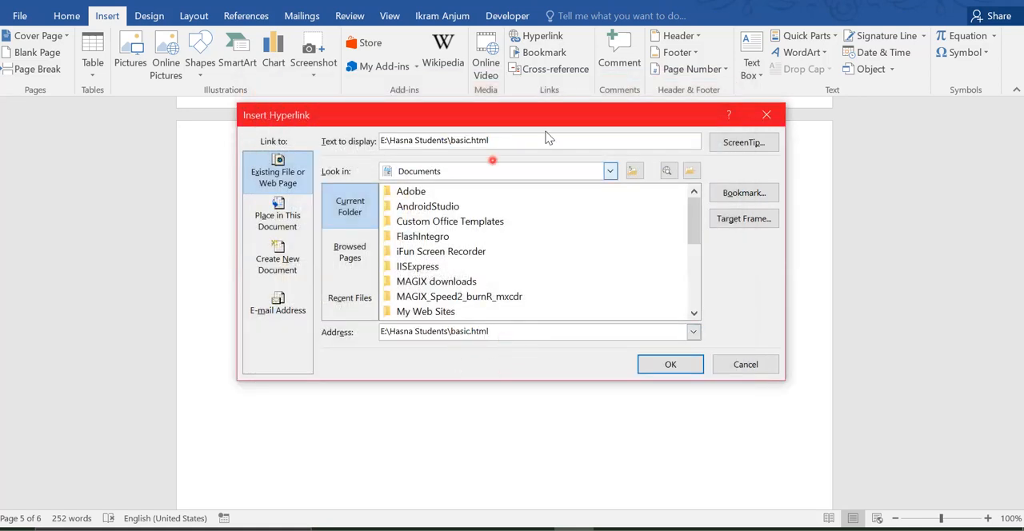
Step: Set the file link's display text to "WEb First Class" and insert the hyperlink
left_click_drag(513, 141, 326, 121)
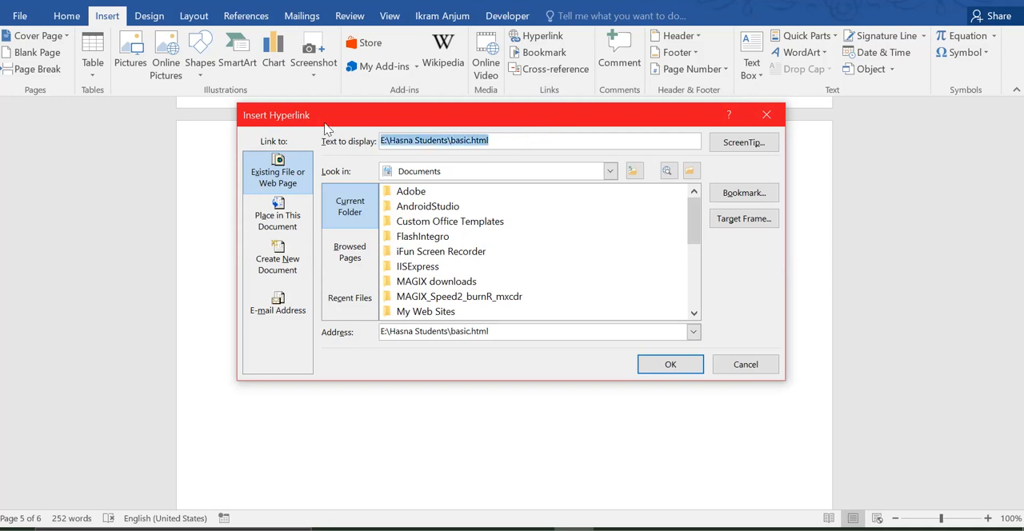
type("W")
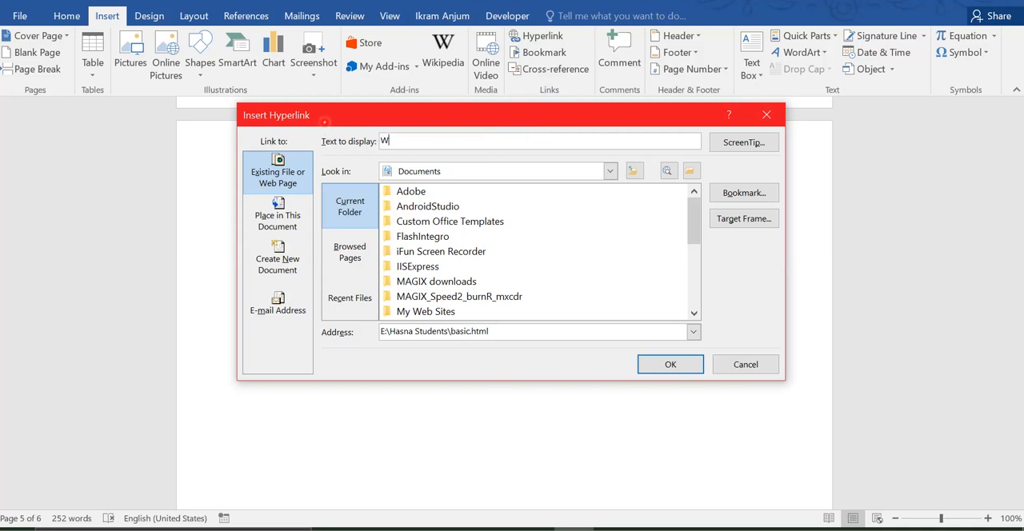
type("Eb First ")
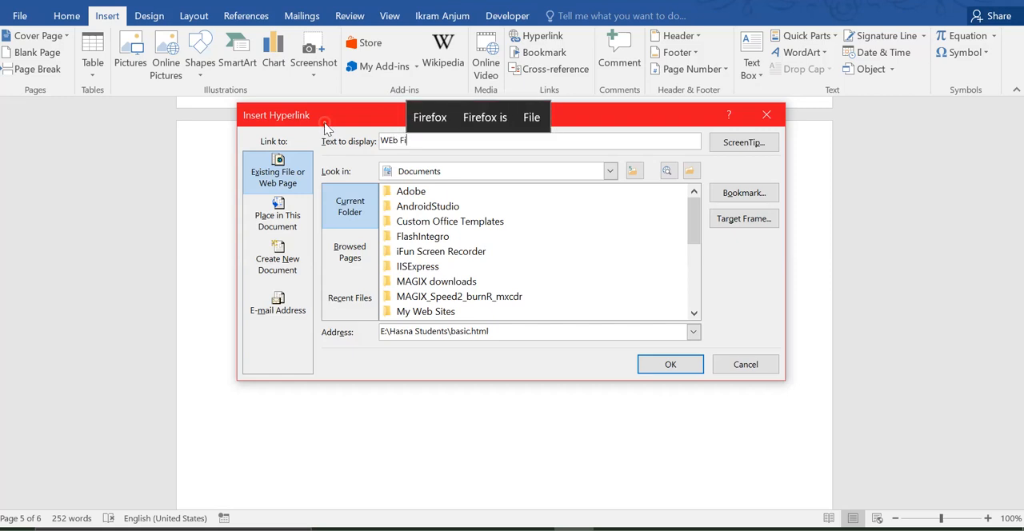
type("Class")
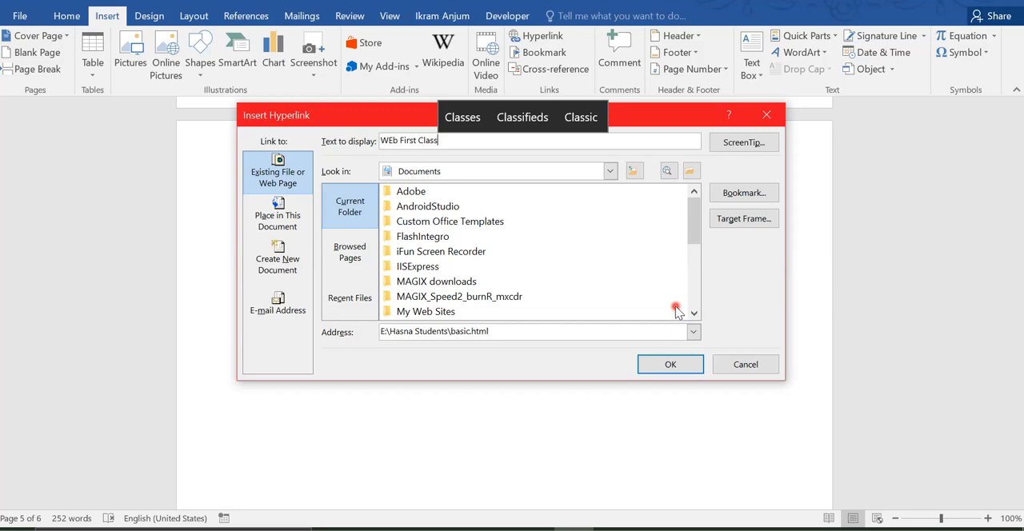
left_click(662, 373)
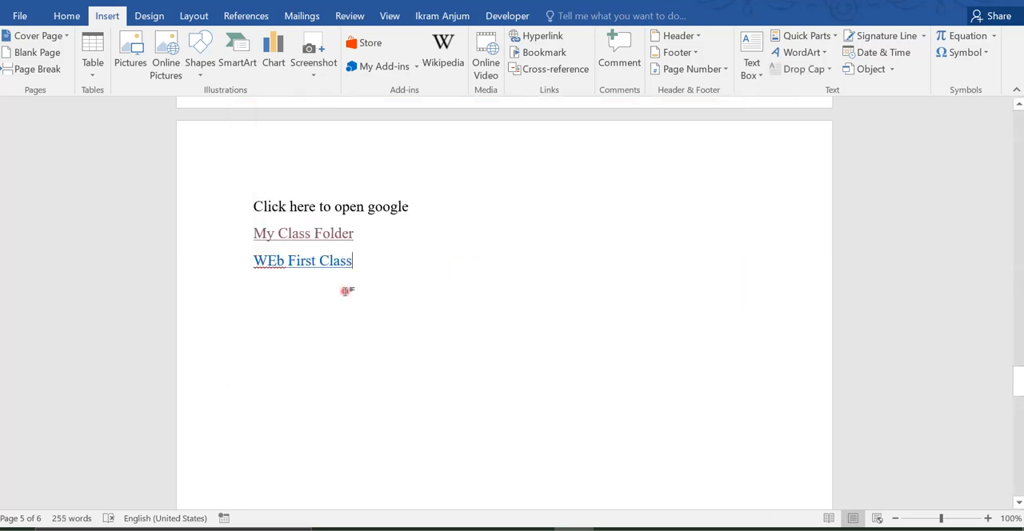
Step: Follow the "WEb First Class" link, allowing the file to open, then close its browser tab and return to the Word document
mouse_move(301, 265)
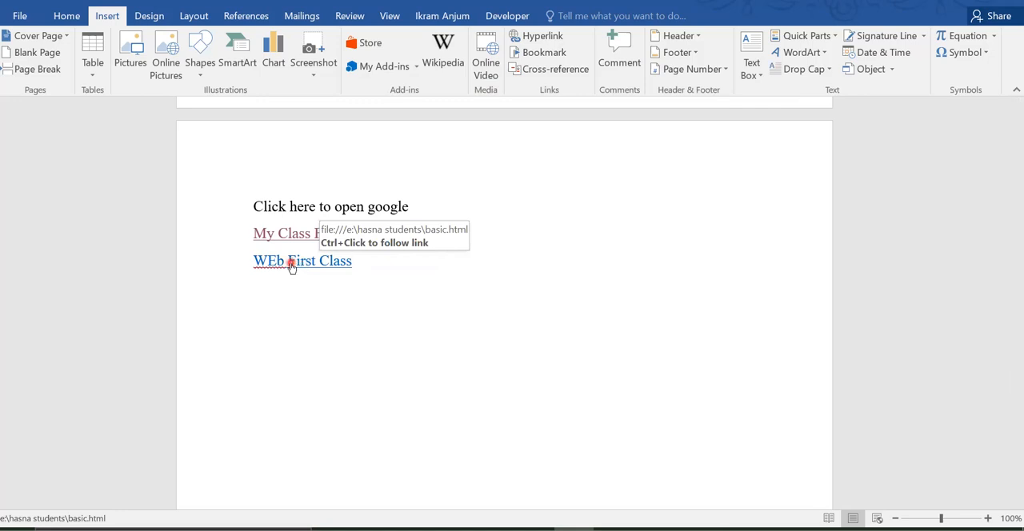
left_click(291, 264, "ctrl")
left_click(546, 349)
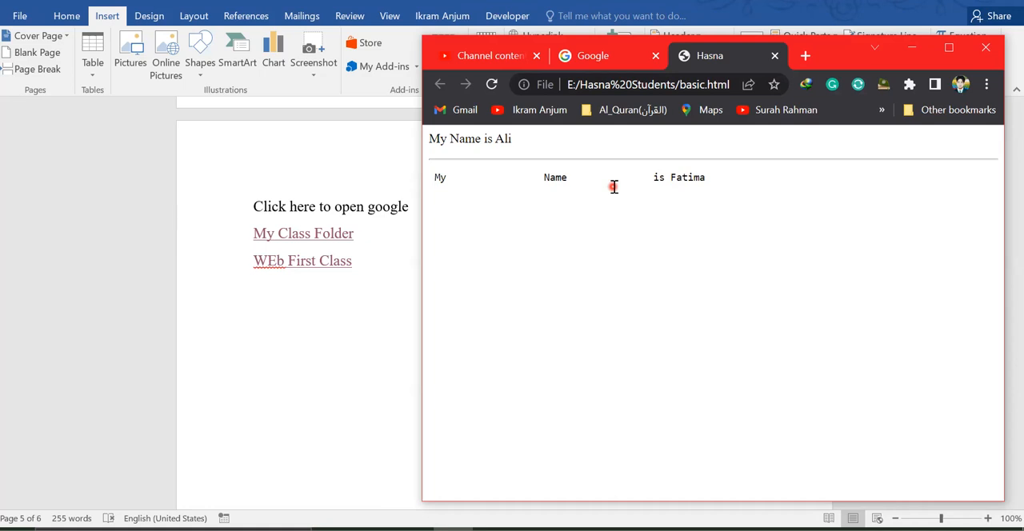
left_click(774, 54)
left_click(912, 48)
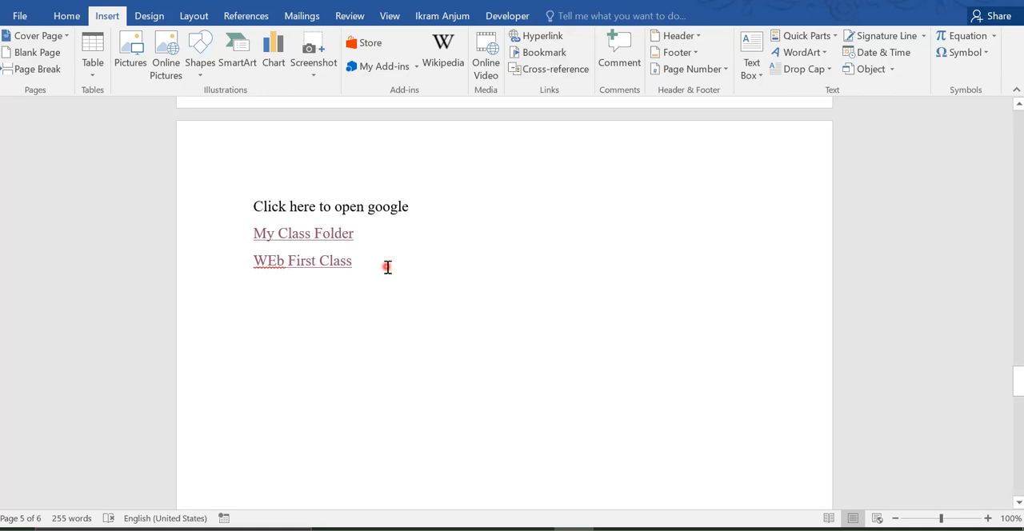
Step: Add a blank line below the "WEb First Class" link and another after the Software paragraph on the last page
key("Return")
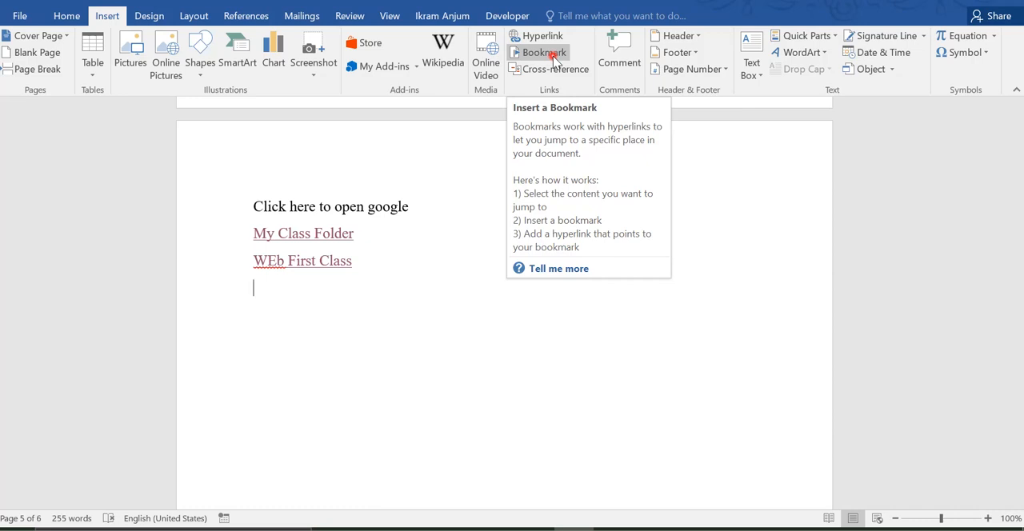
left_click(546, 411)
left_click_drag(1017, 381, 989, 454)
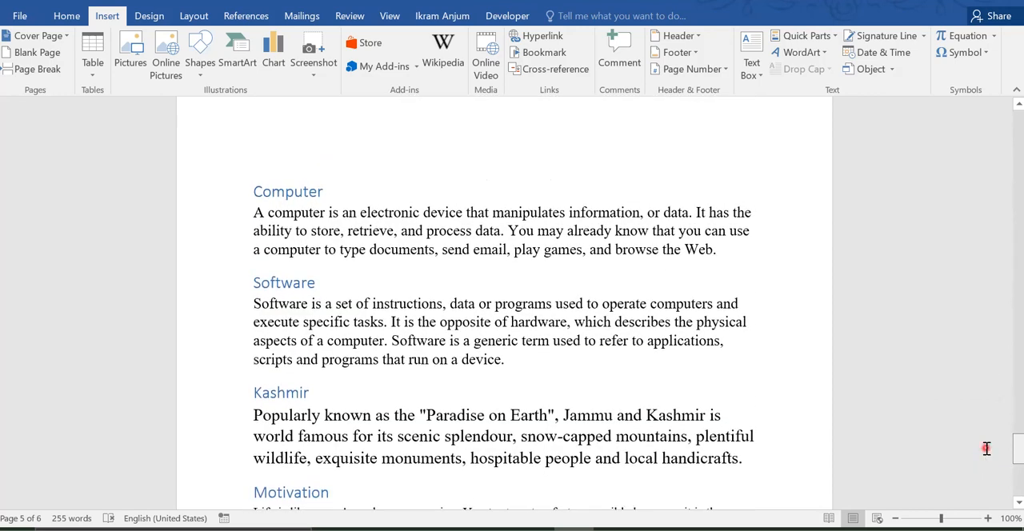
left_click(517, 365)
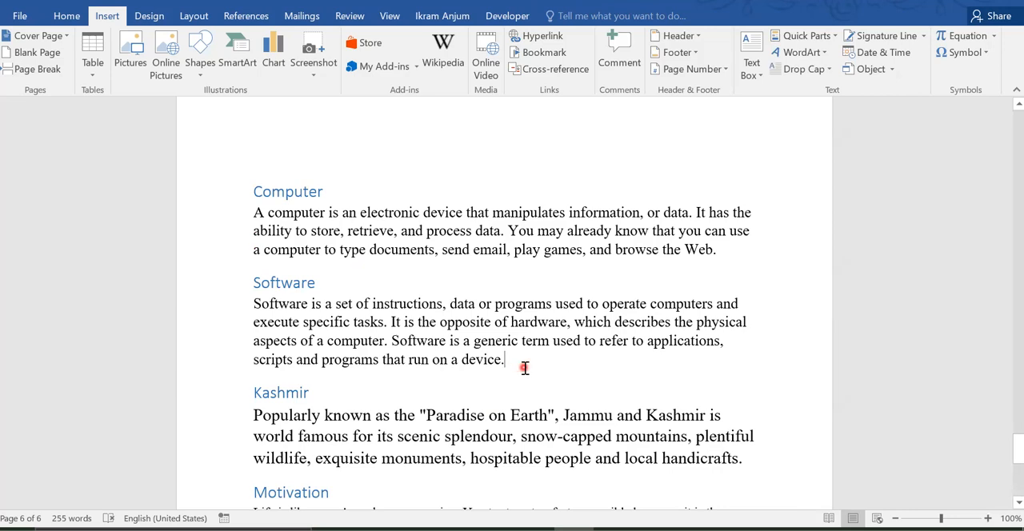
key("Return")
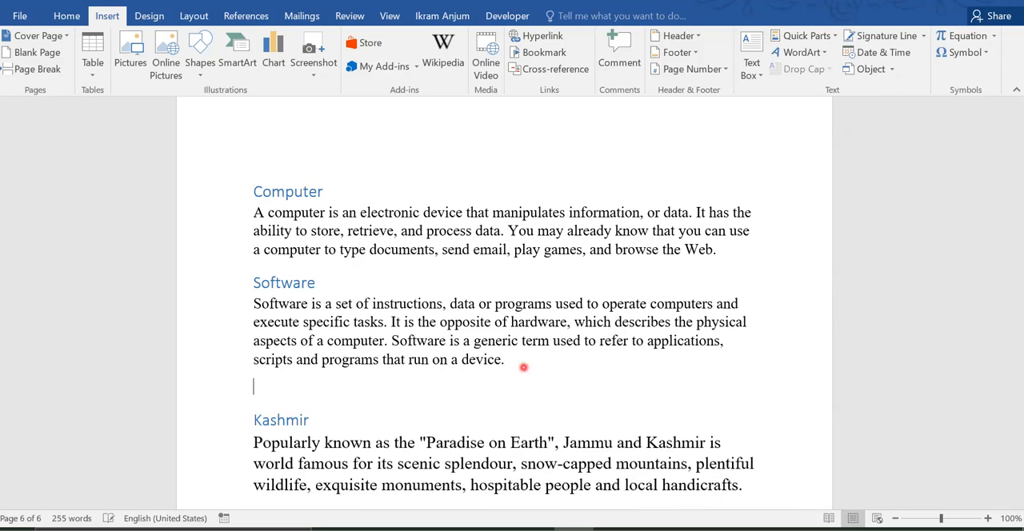
Step: Bookmark the "Kashmir" heading under the name "Tomorrow"
left_click_drag(311, 417, 251, 416)
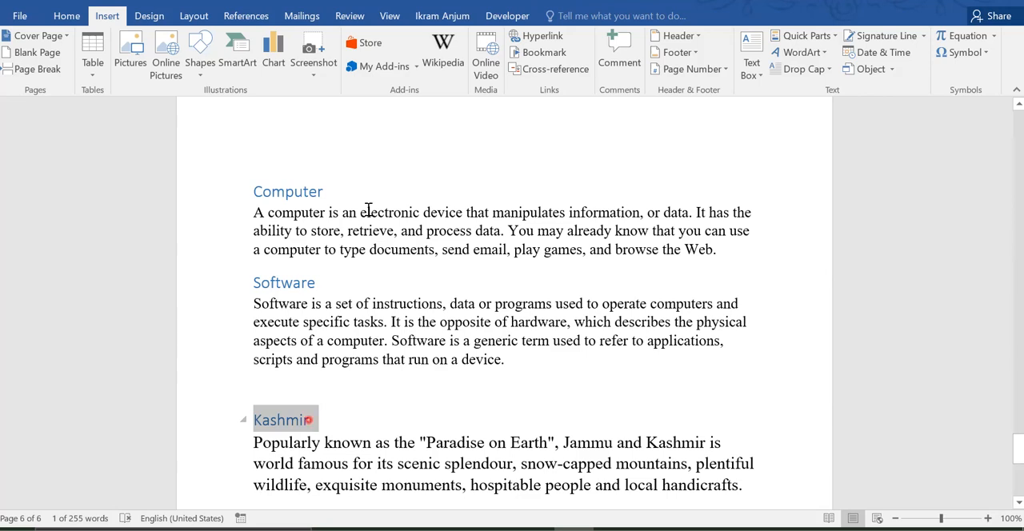
left_click(551, 56)
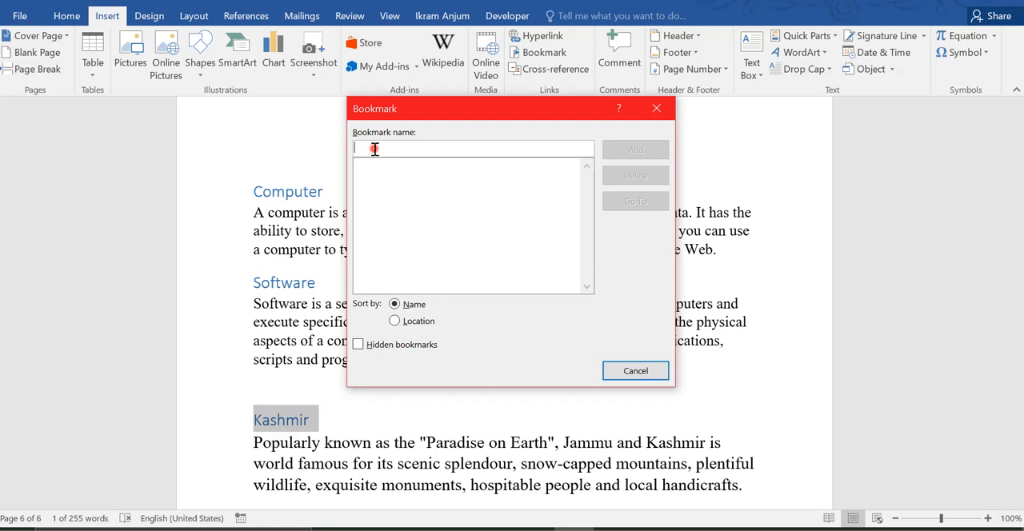
type("Tom")
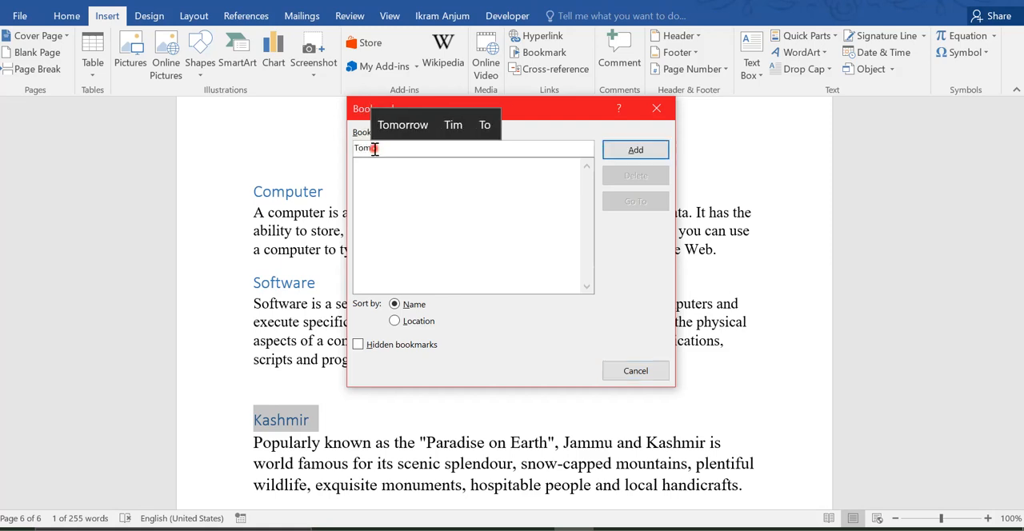
type("orro")
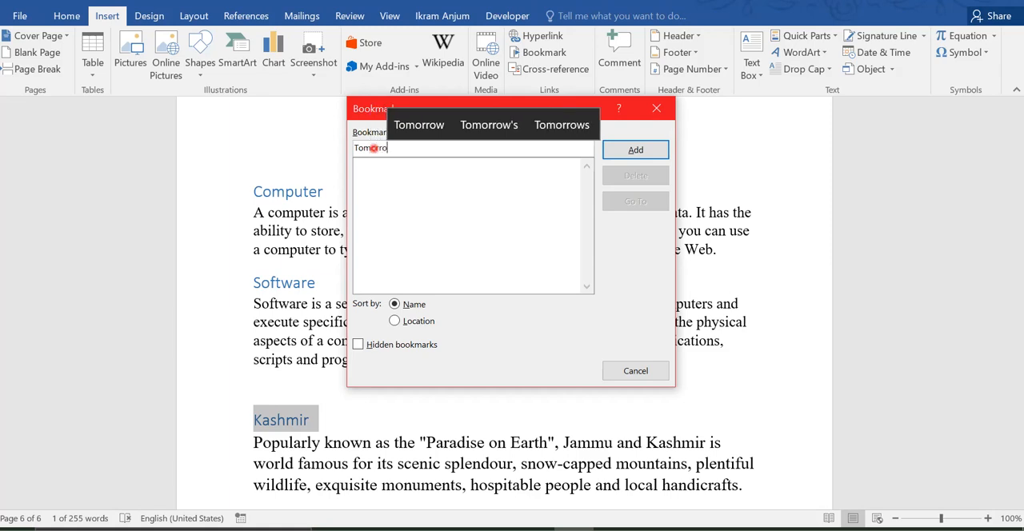
type("w")
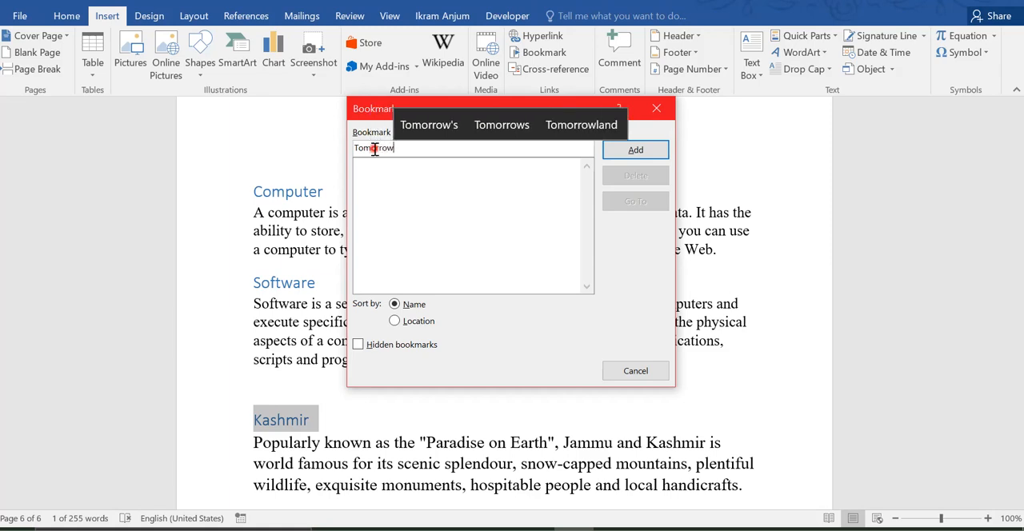
left_click(637, 152)
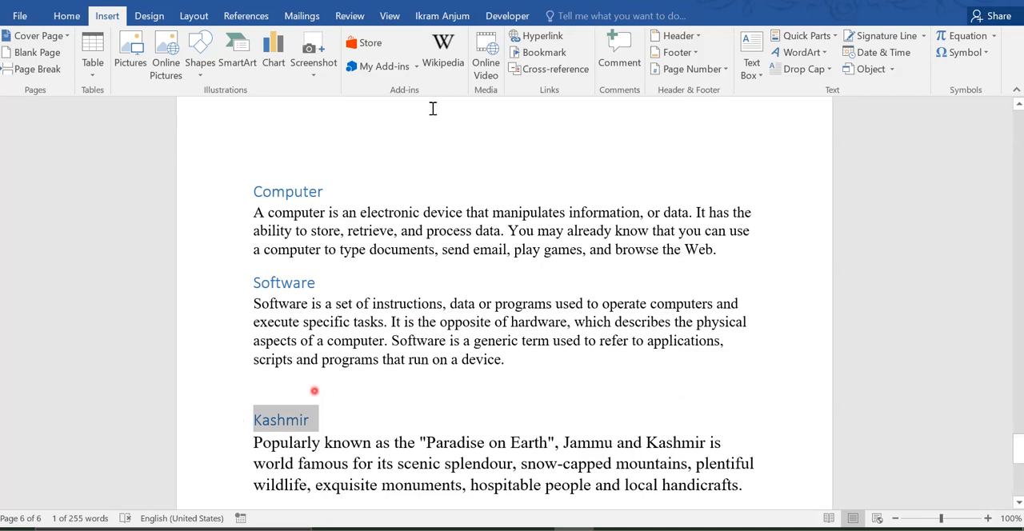
Step: Test the "Tomorrow" bookmark by jumping to it from elsewhere in the document, and close the Bookmark dialog
left_click(539, 244)
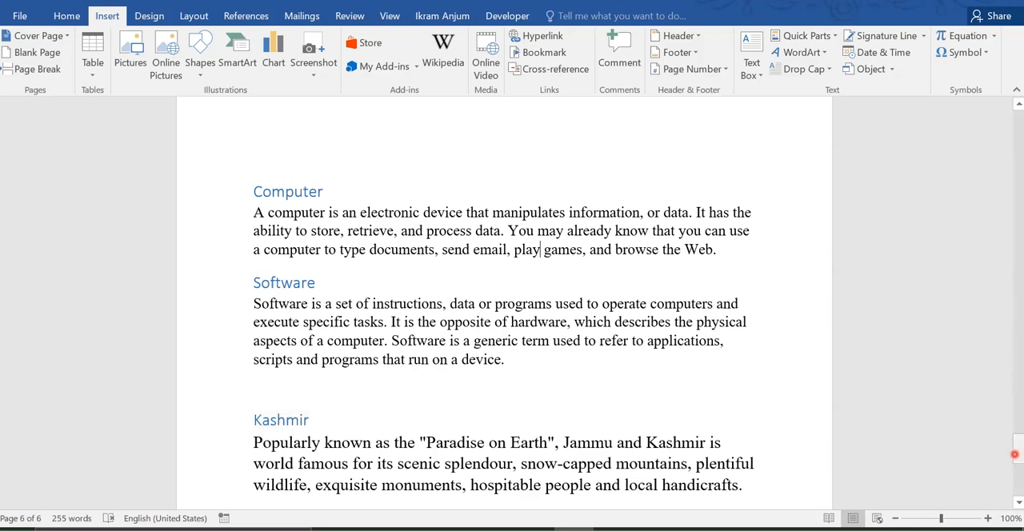
mouse_move(1018, 449)
left_mouse_down()
mouse_move(1019, 476)
mouse_move(1019, 444)
left_mouse_up()
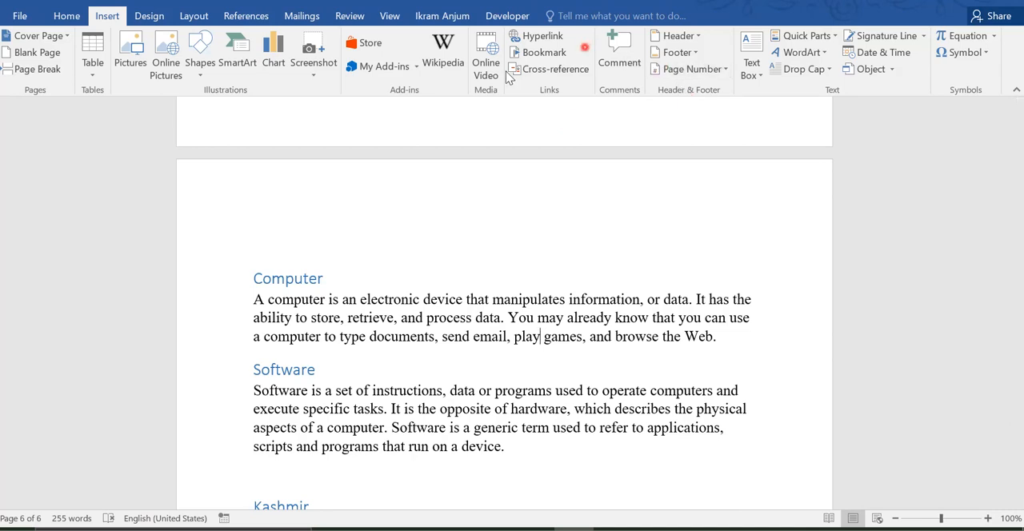
left_click(541, 52)
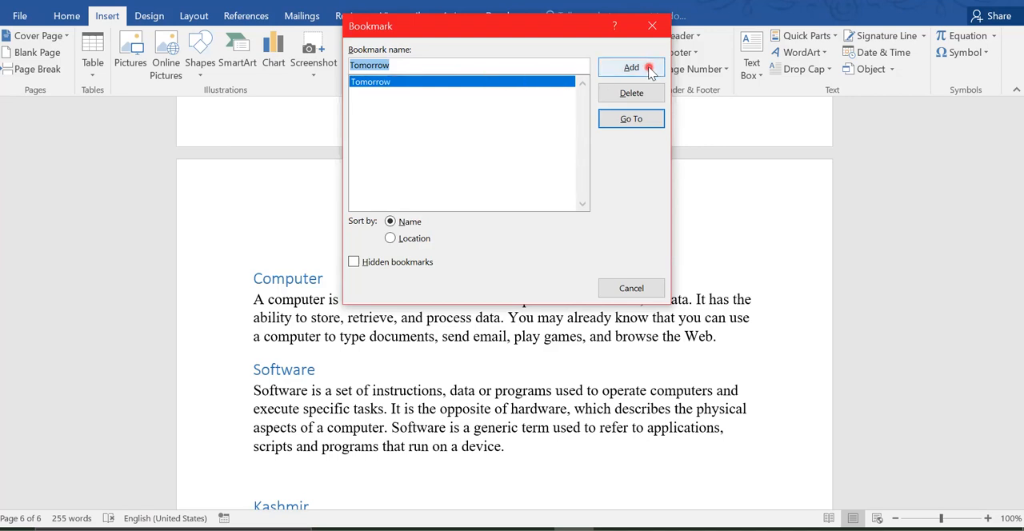
left_click(631, 118)
left_click(256, 200)
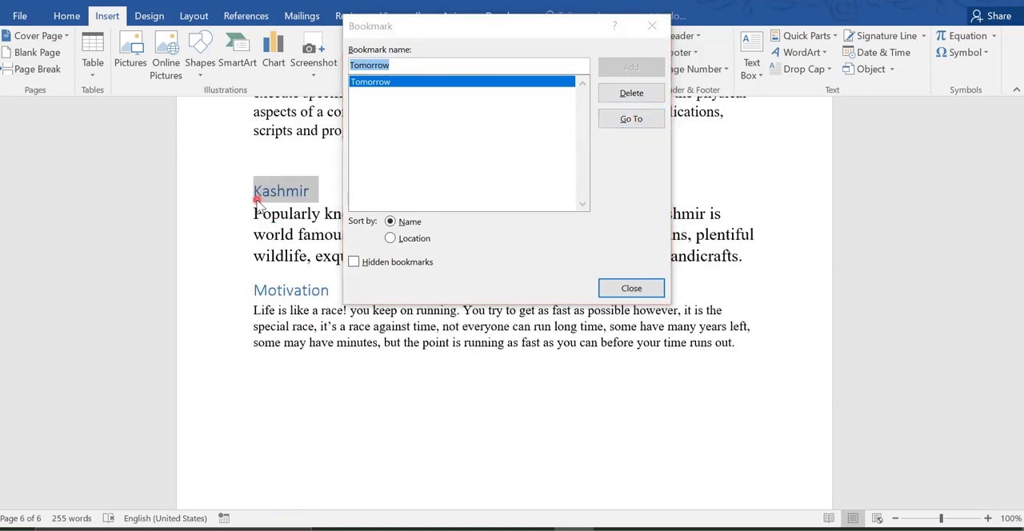
left_click(613, 289)
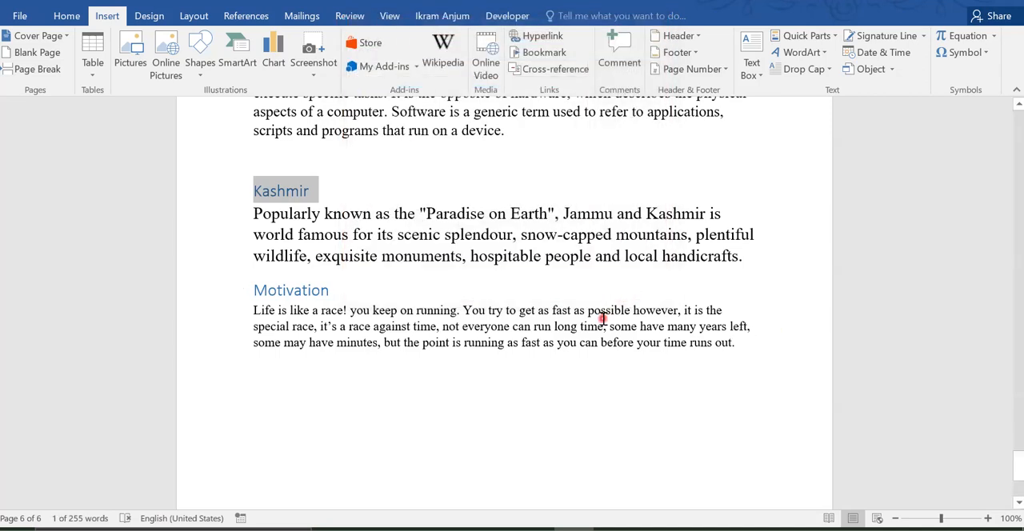
Step: Copy the text from the Computer heading through the Motivation paragraph and paste it repeatedly at the document's end
left_click_drag(774, 354, 249, 440)
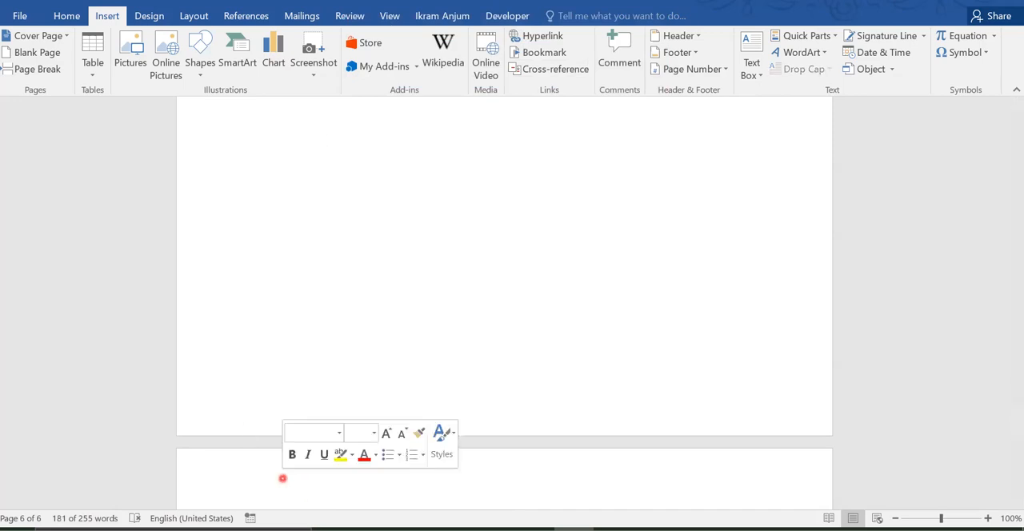
left_click_drag(1018, 423, 1015, 494)
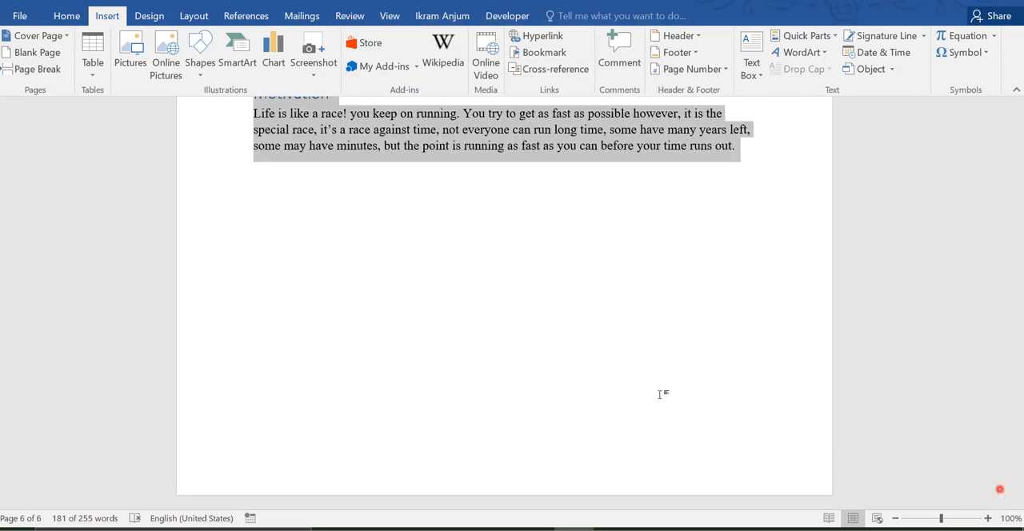
left_click(613, 392)
key("ctrl+v")
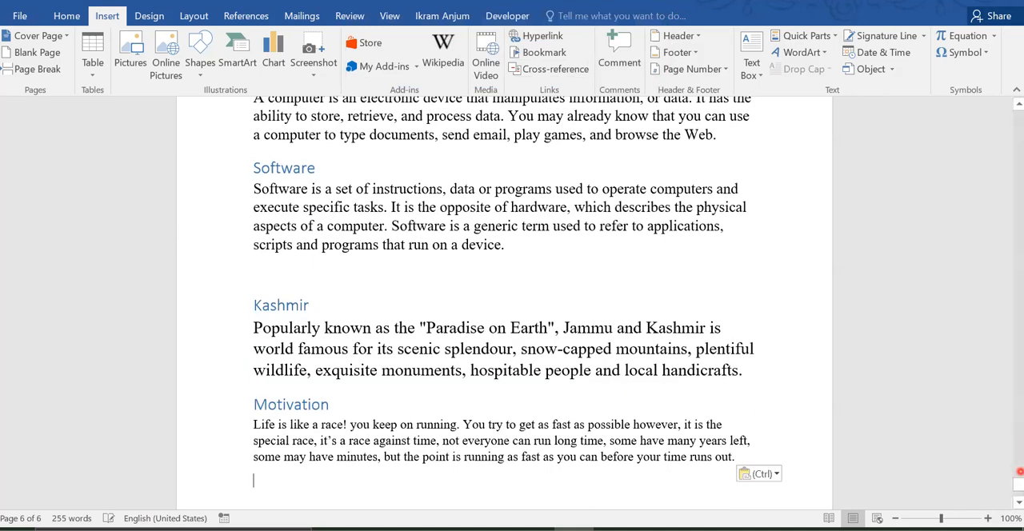
Step: Generate sample paragraphs with =rand() on a new line above the Kashmir heading that starts page 13
mouse_move(1018, 478)
left_mouse_down()
mouse_move(1010, 461)
mouse_move(1005, 469)
left_mouse_up()
left_click(257, 314)
left_click(252, 216)
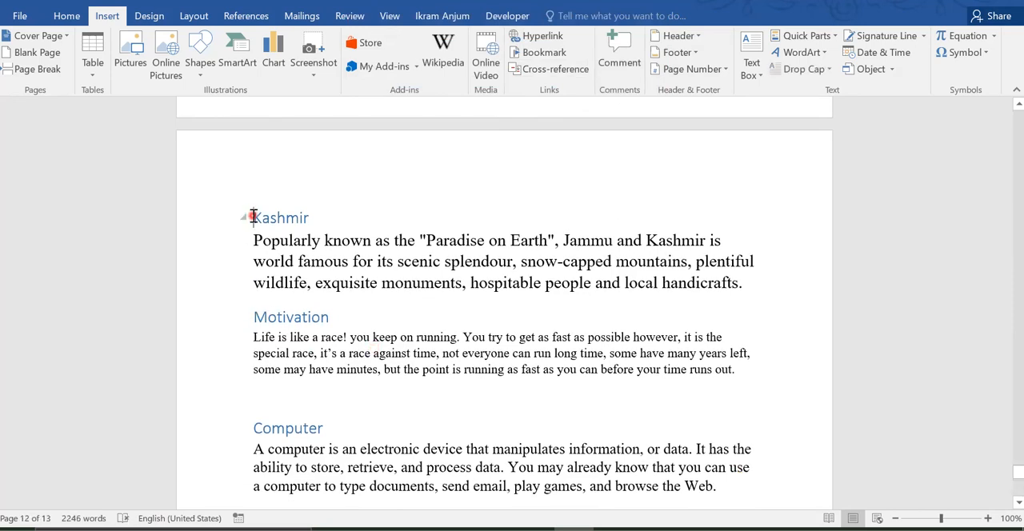
key("Return")
type("=rand")
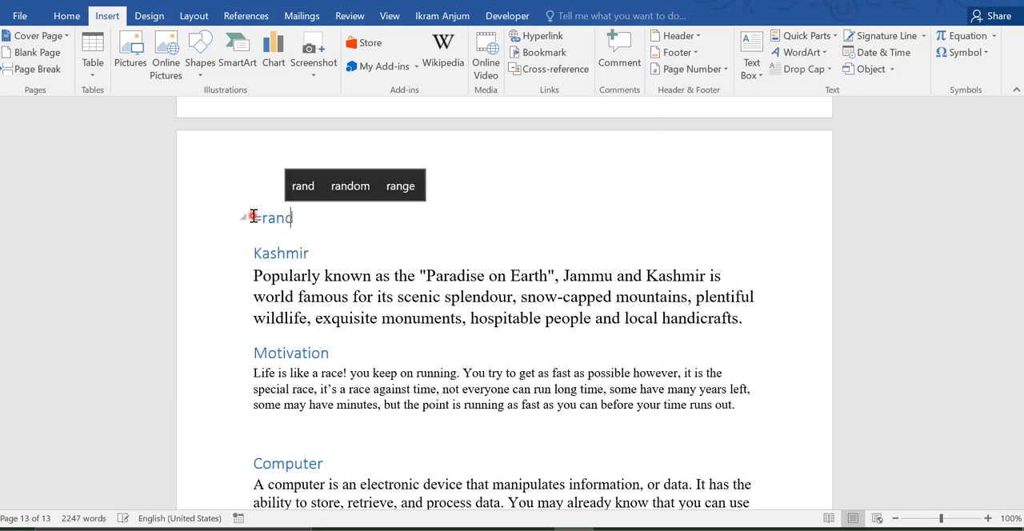
type("()")
key("Return")
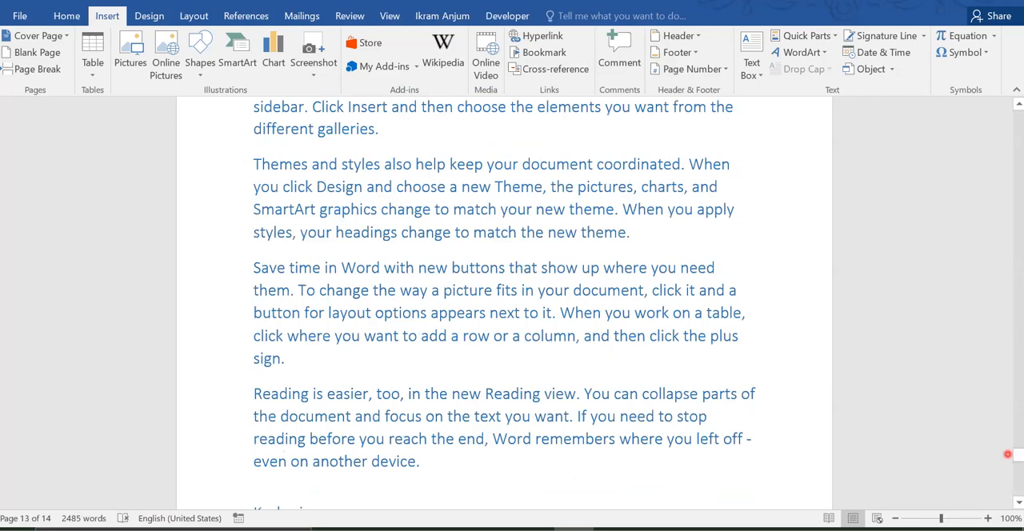
Step: Bookmark the word "Themes" at the start of the third sample paragraph under the name "Themes"
left_click_drag(1016, 454, 998, 422)
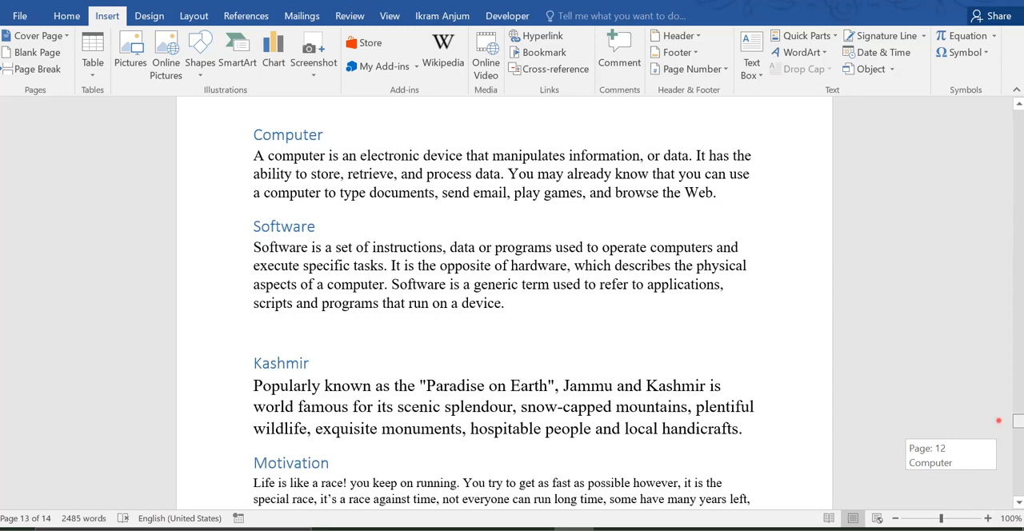
left_click_drag(998, 421, 997, 353)
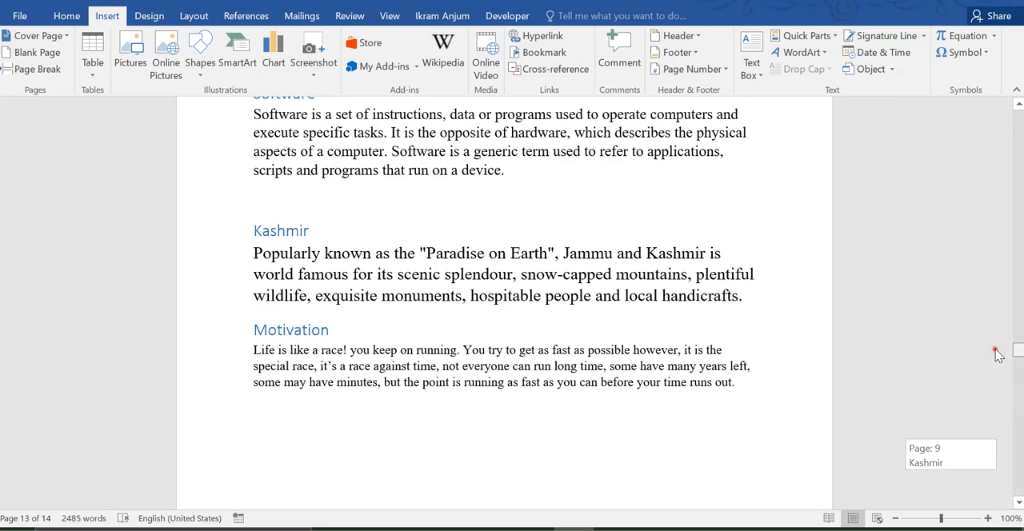
left_click_drag(996, 356, 931, 390)
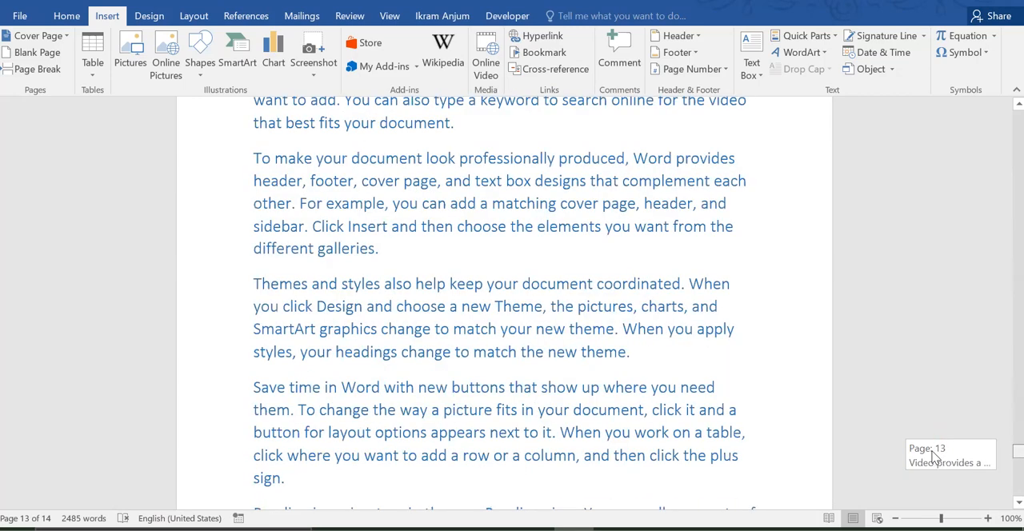
double_click(277, 281)
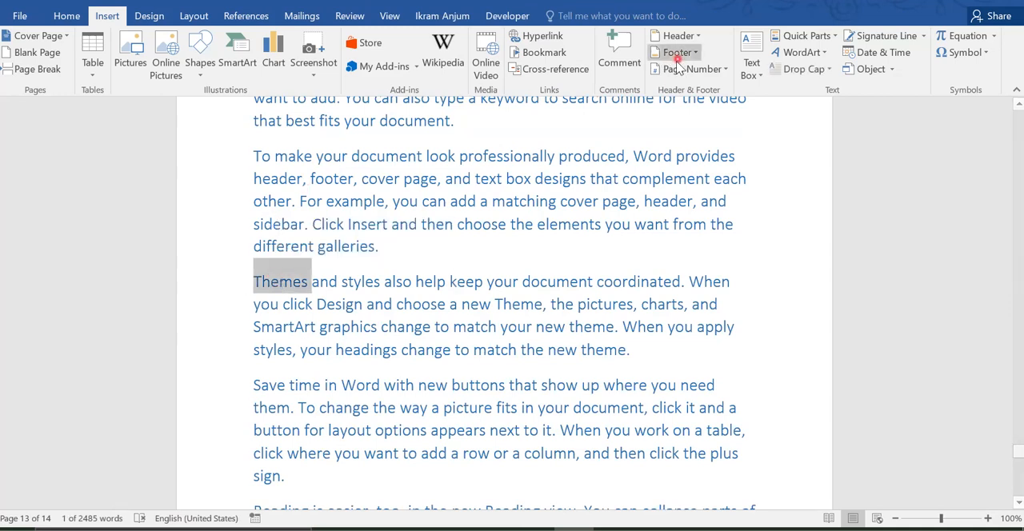
left_click(563, 54)
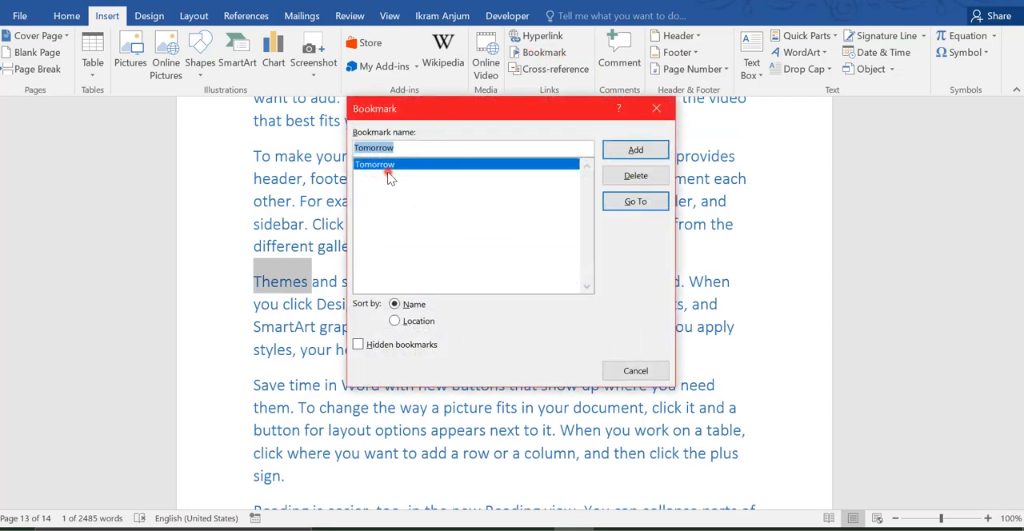
type("Themes")
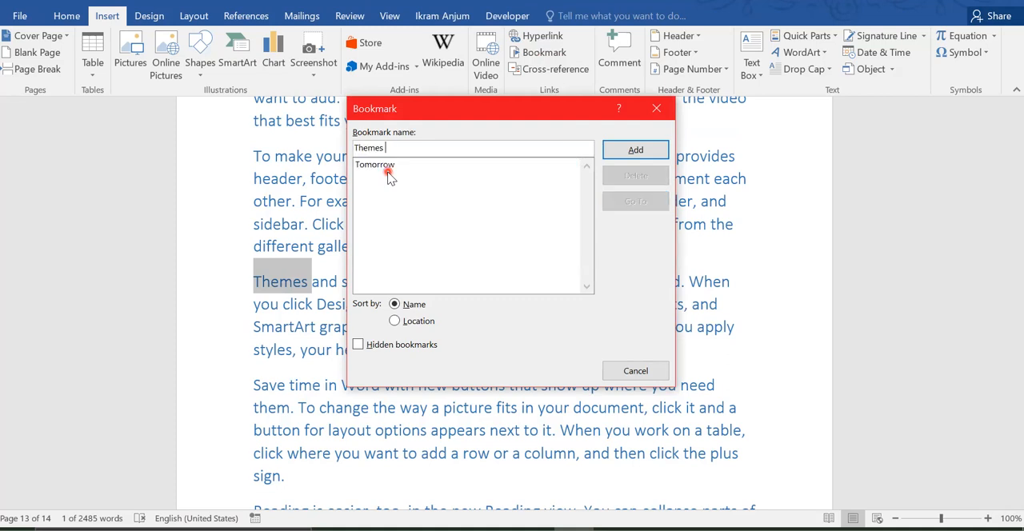
left_click(634, 152)
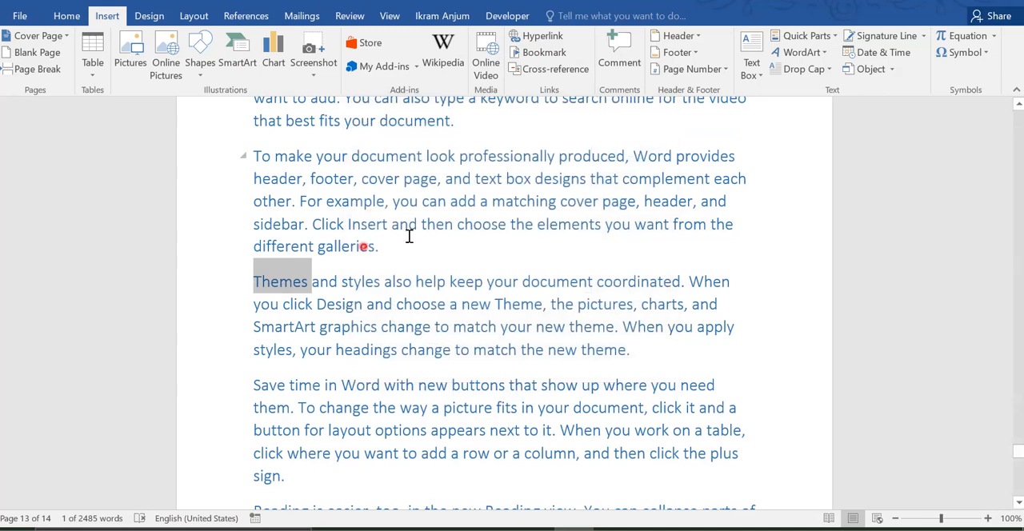
left_click(573, 156)
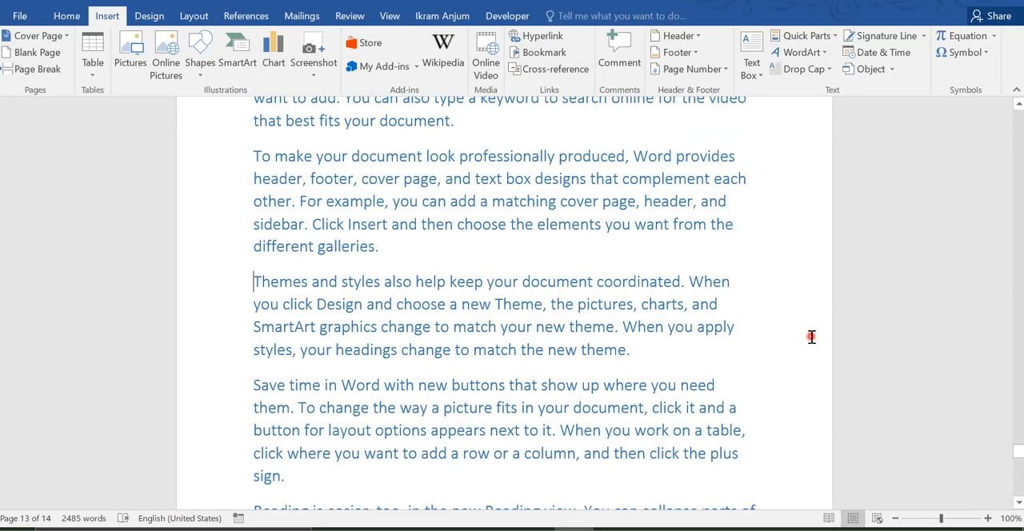
Step: Test the "Themes" bookmark by jumping to it from the beginning of the document, and close the Bookmark dialog
key("ctrl+Home")
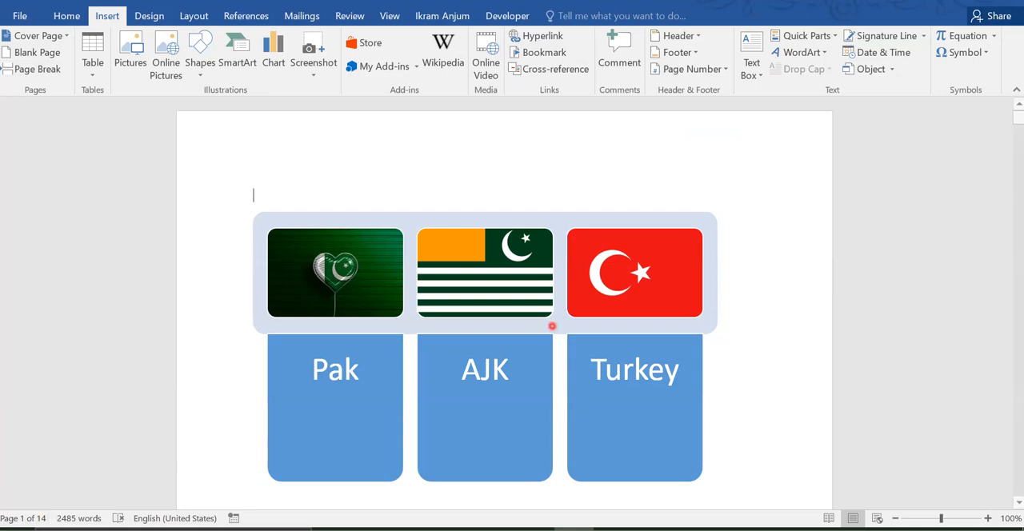
left_click(540, 52)
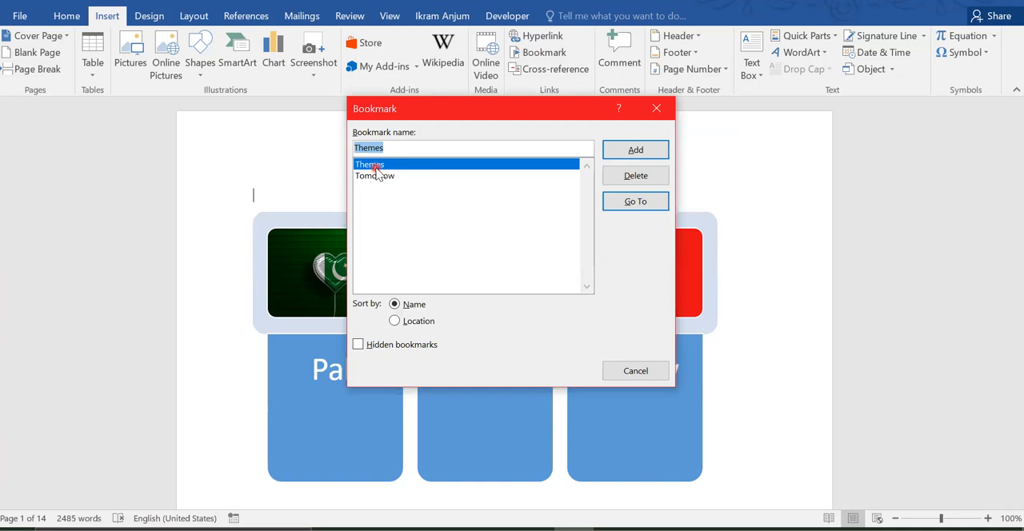
left_click(645, 202)
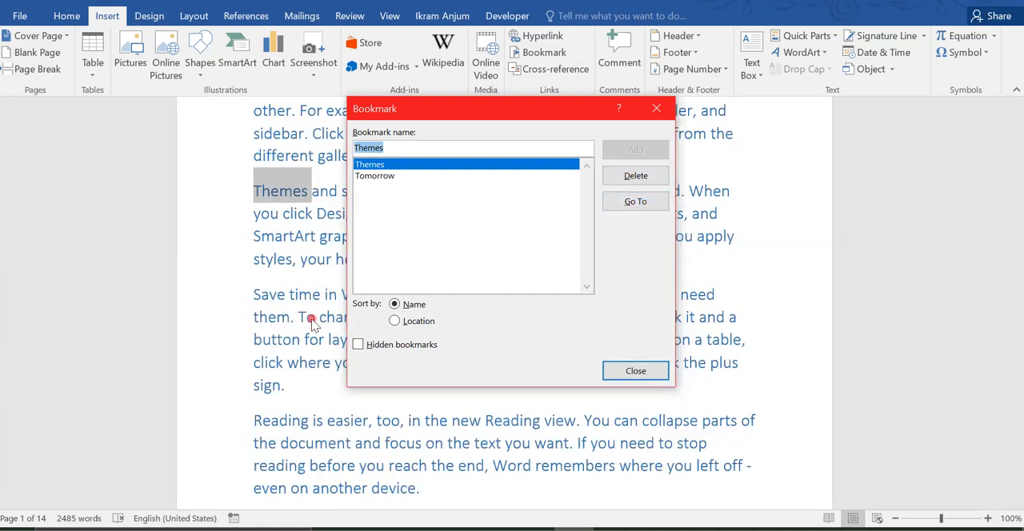
left_click(270, 322)
left_click(637, 372)
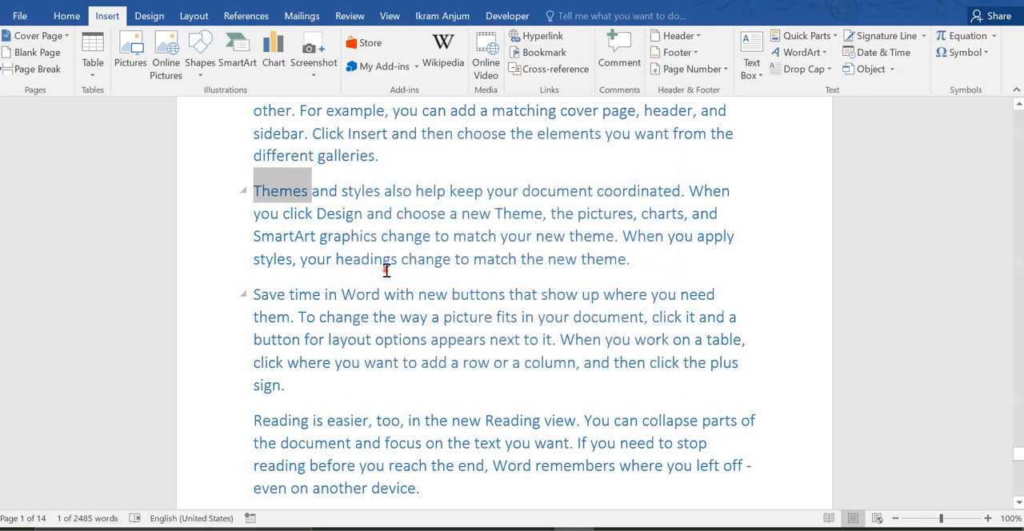
left_click(385, 261)
left_click(328, 212)
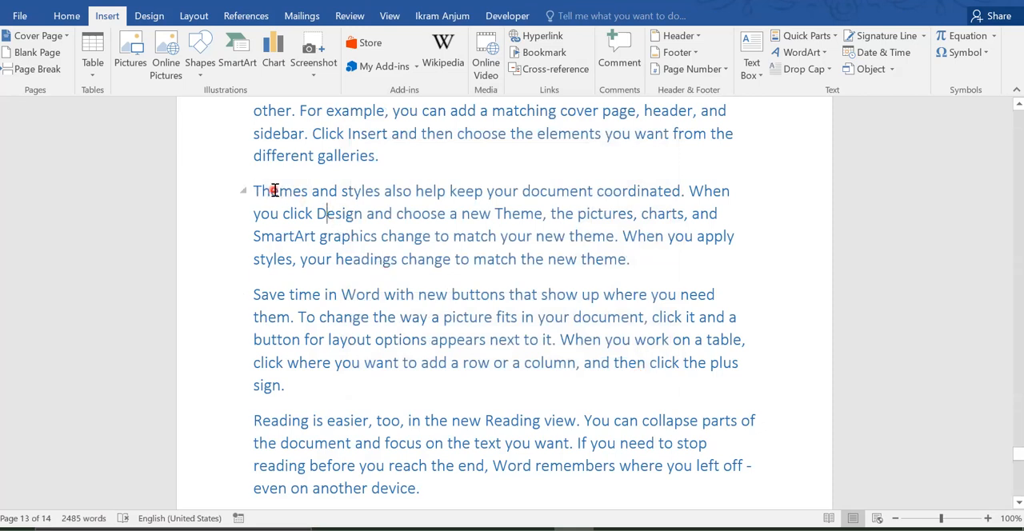
left_click(291, 198)
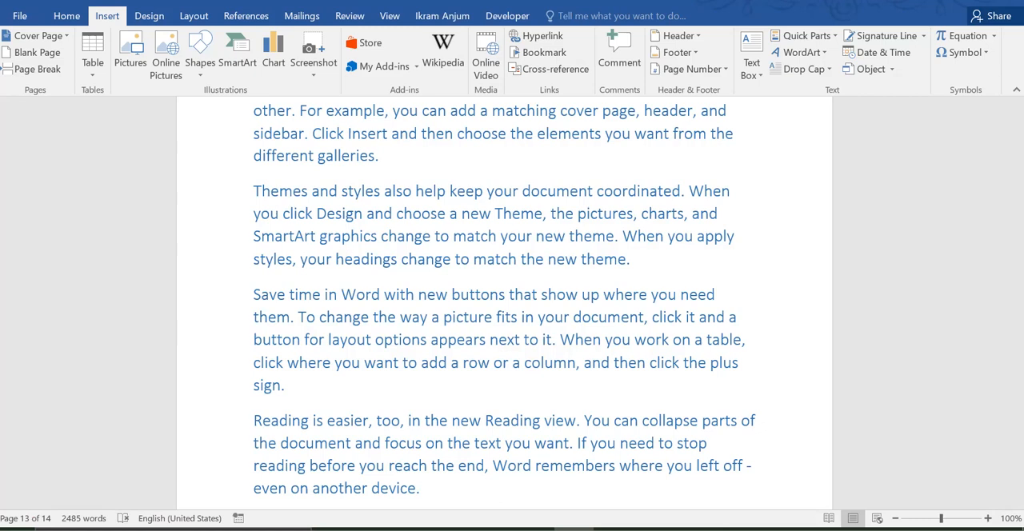
Step: Add the lines "Computer" and "Software" below the "WEb First Class" link on page 5, leaving a blank line in between
left_click_drag(1019, 458, 978, 239)
left_click(279, 233)
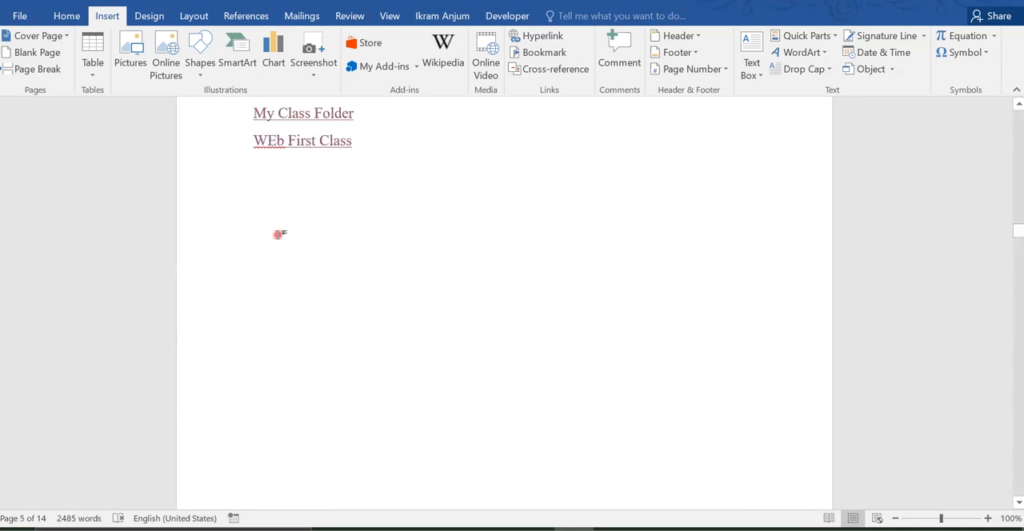
key("Return")
type("Computer")
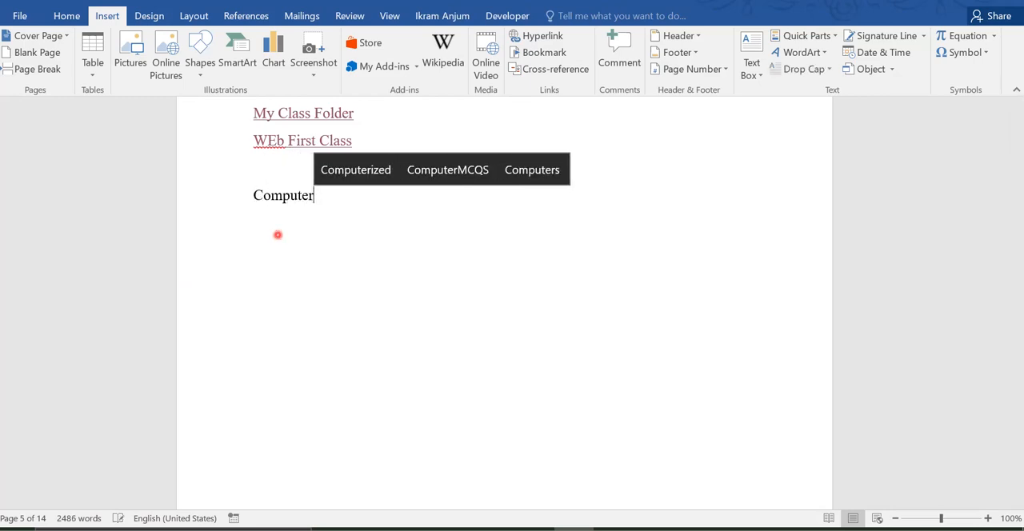
key("Return")
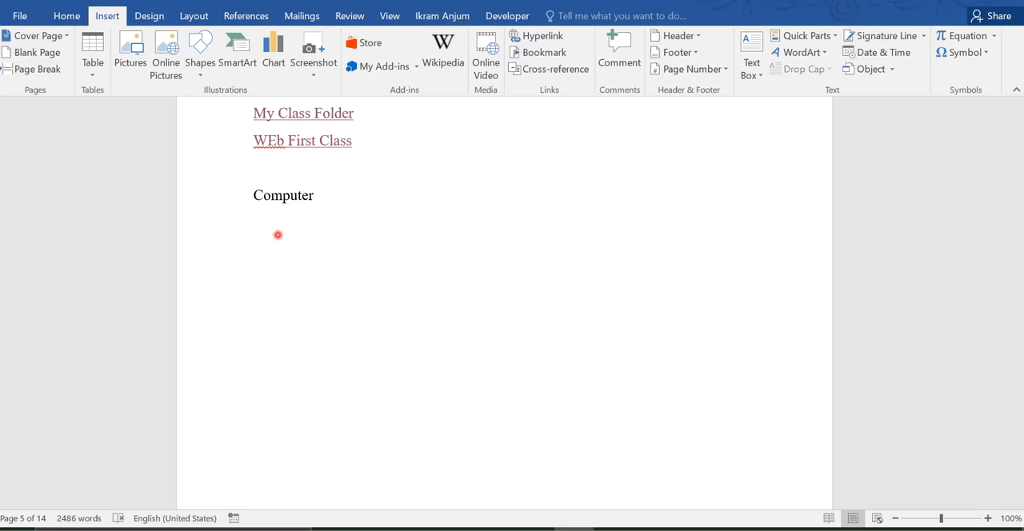
type("Soft")
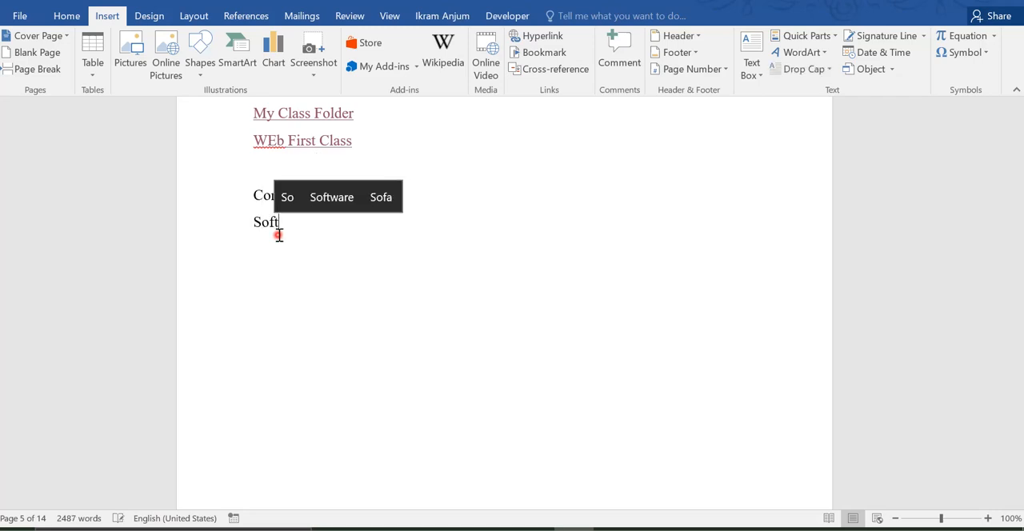
type("ware")
key("Return")
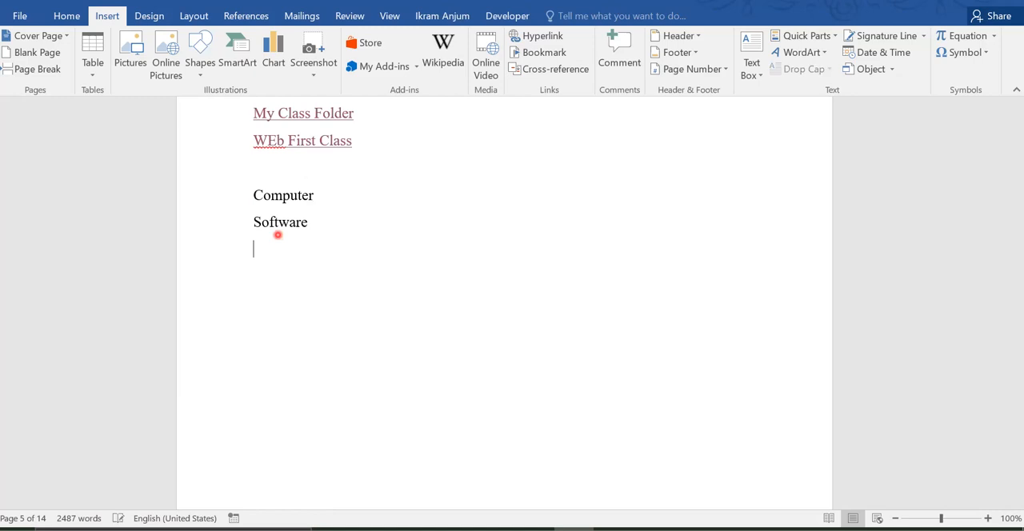
Step: Complete the list under "Software" with the lines "AJK" and "LifeLike"
type("Kashmir")
key("BackSpace")
key("BackSpace")
type("AJK")
key("Return")
type("Life")
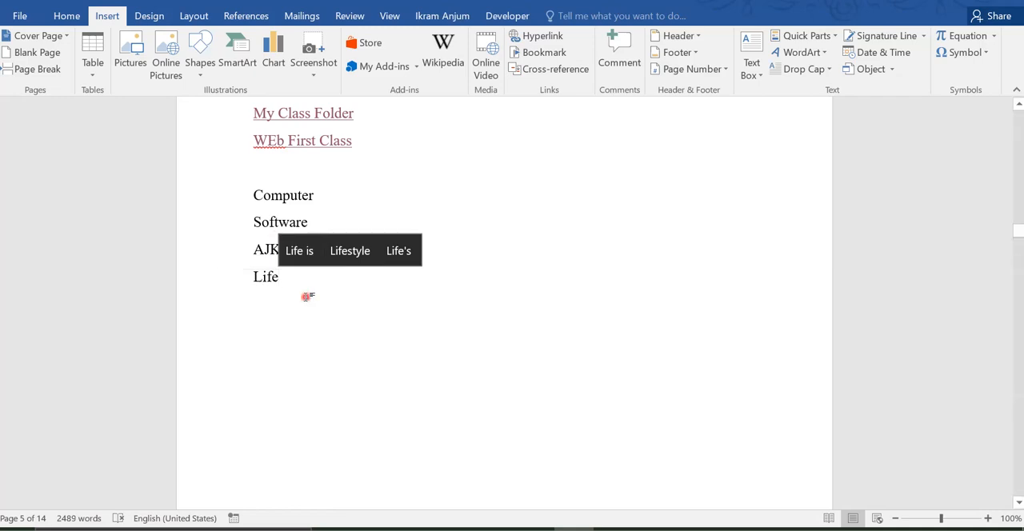
type("Like")
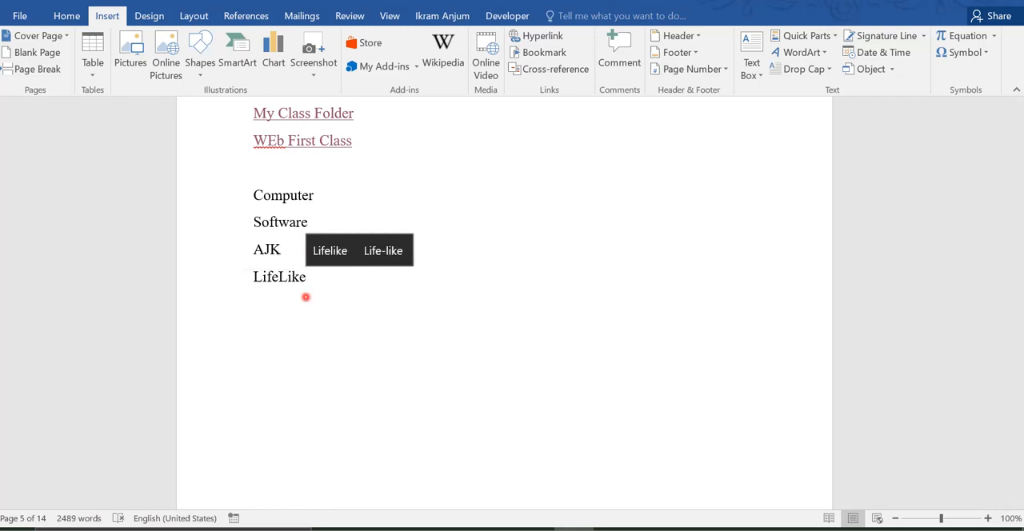
left_click(398, 306)
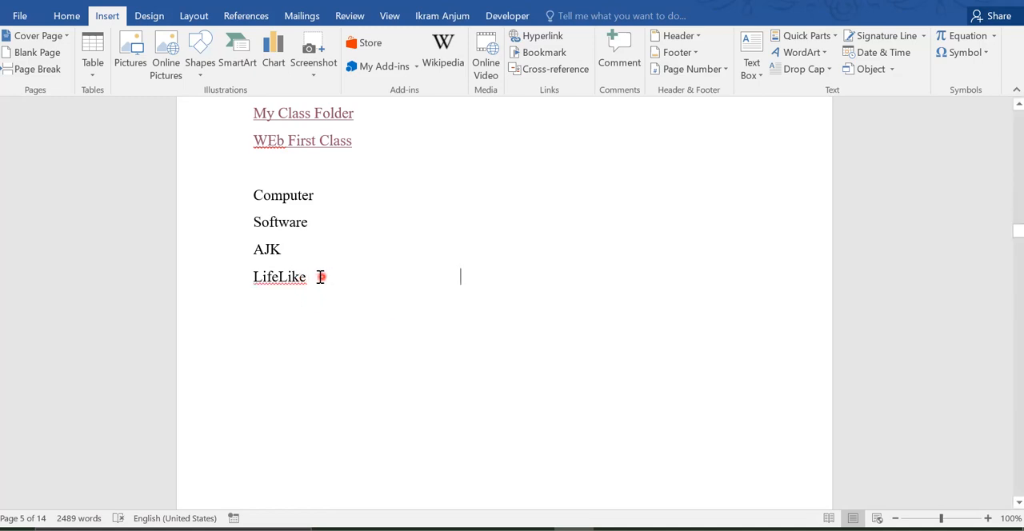
left_click_drag(315, 278, 240, 204)
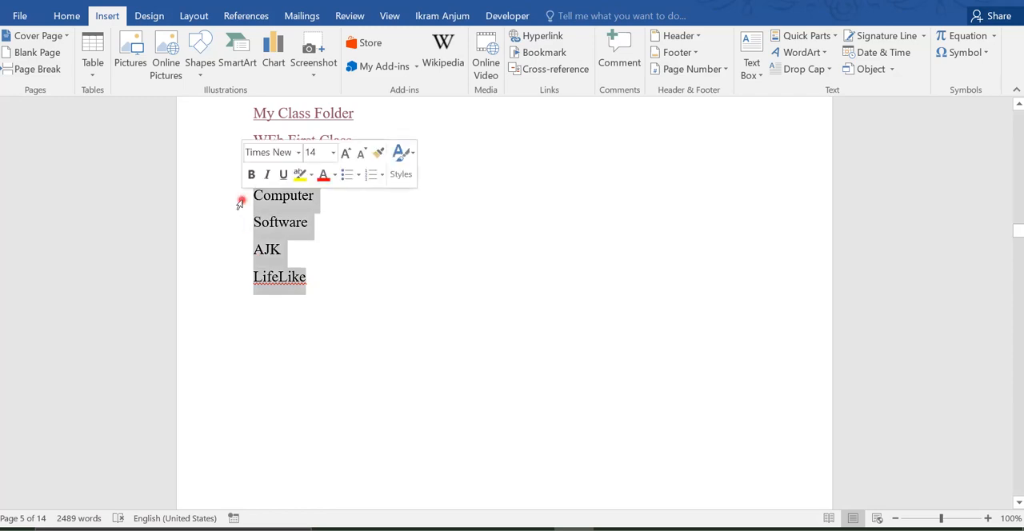
left_click(453, 238)
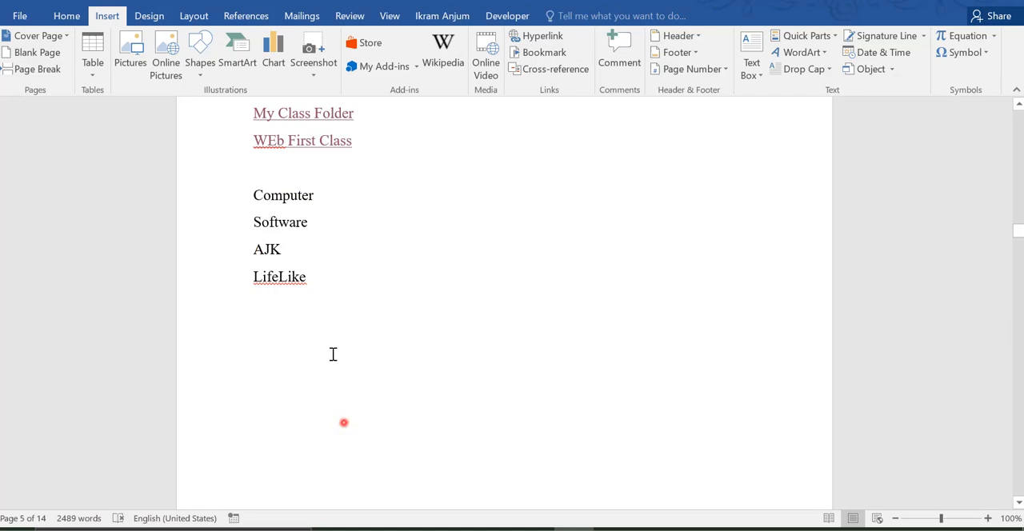
left_click_drag(316, 278, 239, 195)
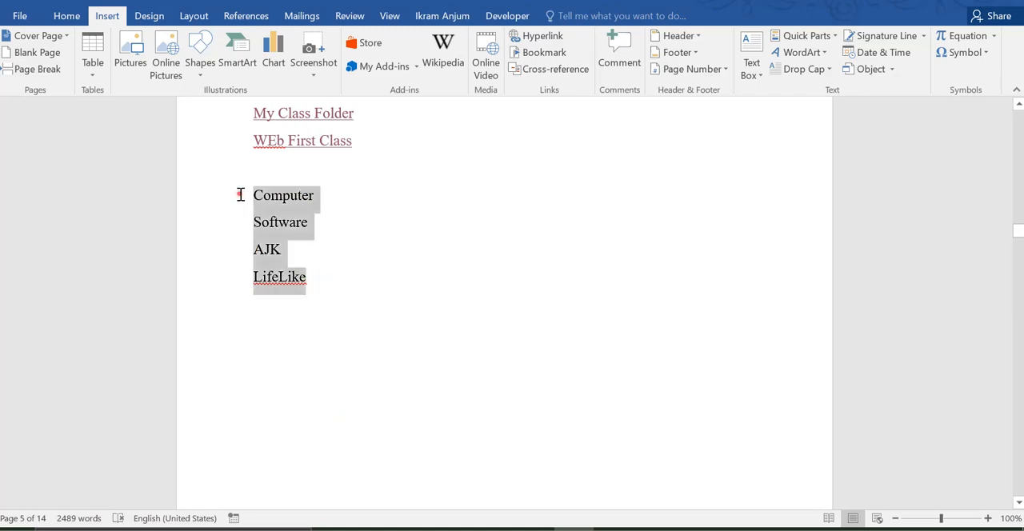
left_click(316, 198)
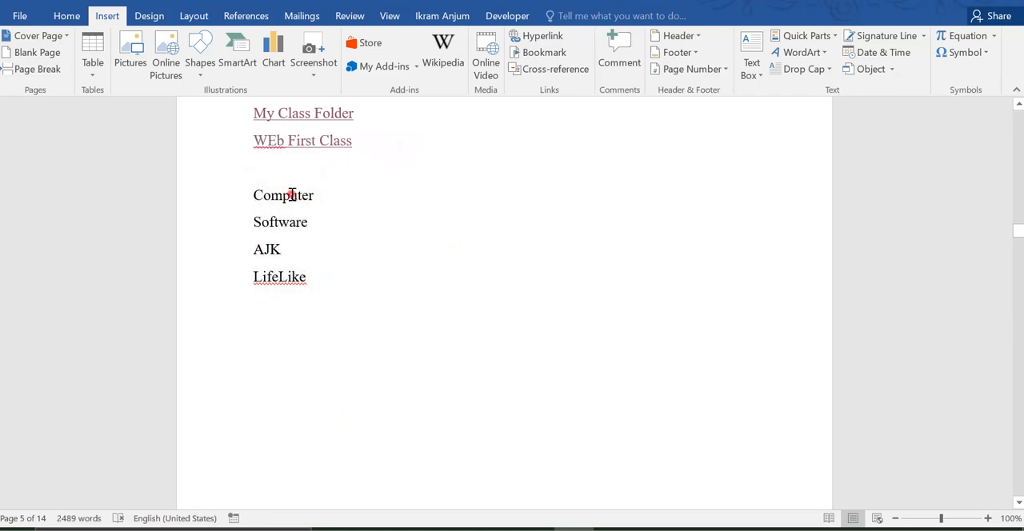
Step: Check which bookmarks are offered as cross-reference targets for the list word "Computer", and close the dialog without inserting one
double_click(290, 198)
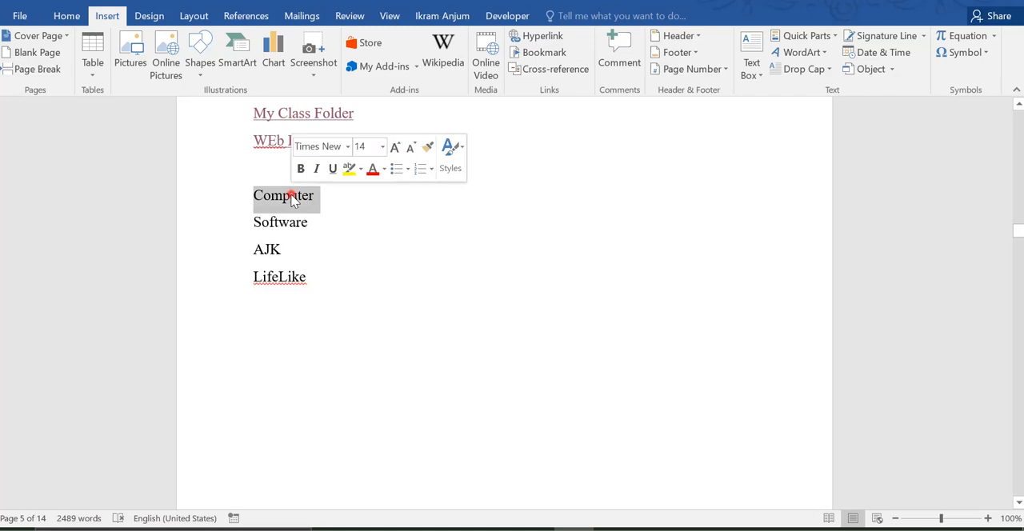
left_click(555, 70)
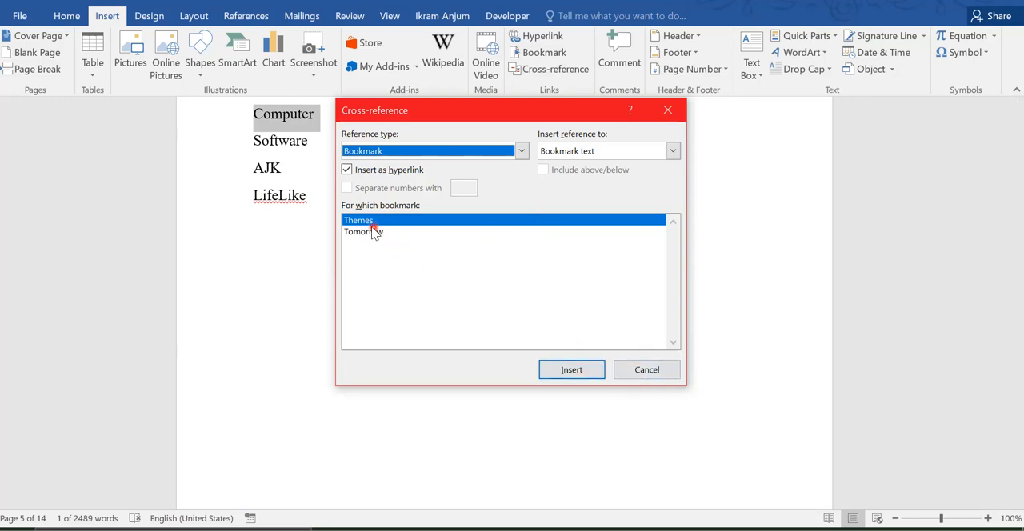
left_click(648, 370)
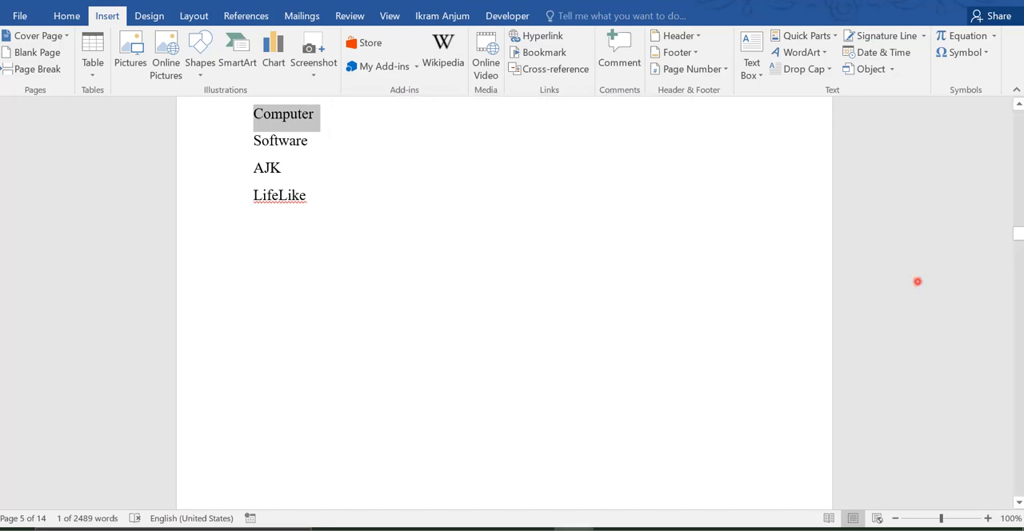
Step: Add a bookmark named "Computer" to the "Computer" heading on page 6
left_click_drag(1017, 236, 1017, 269)
left_click(288, 290)
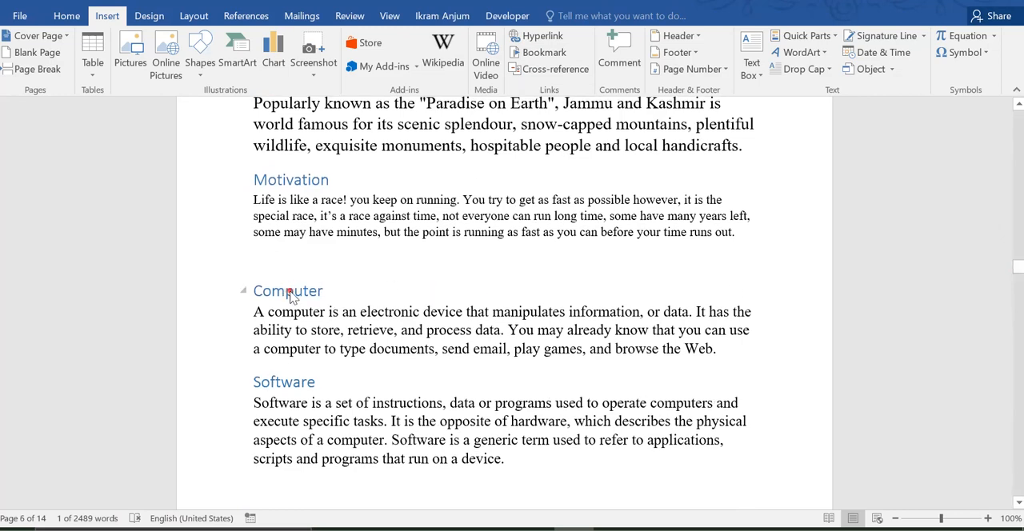
double_click(291, 294)
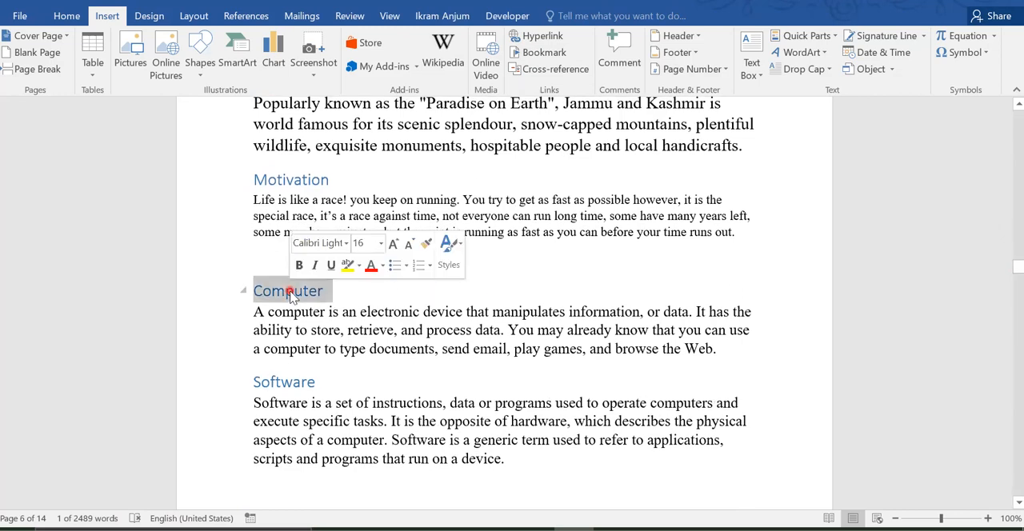
left_click(550, 56)
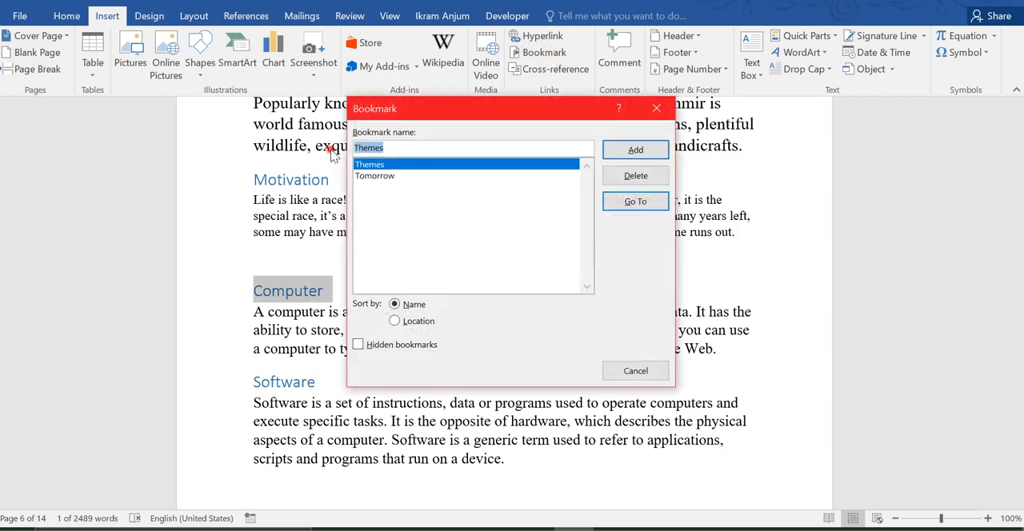
type("Com")
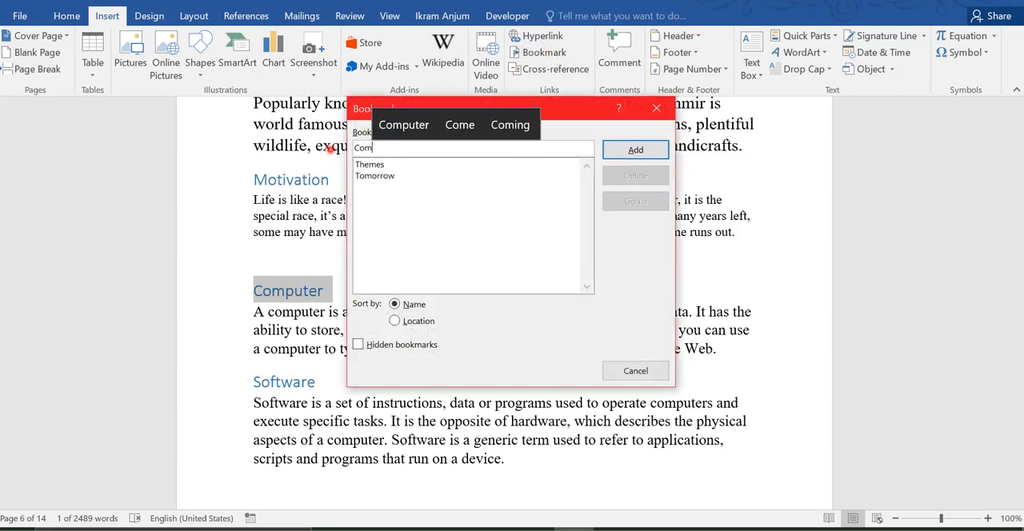
type("puter")
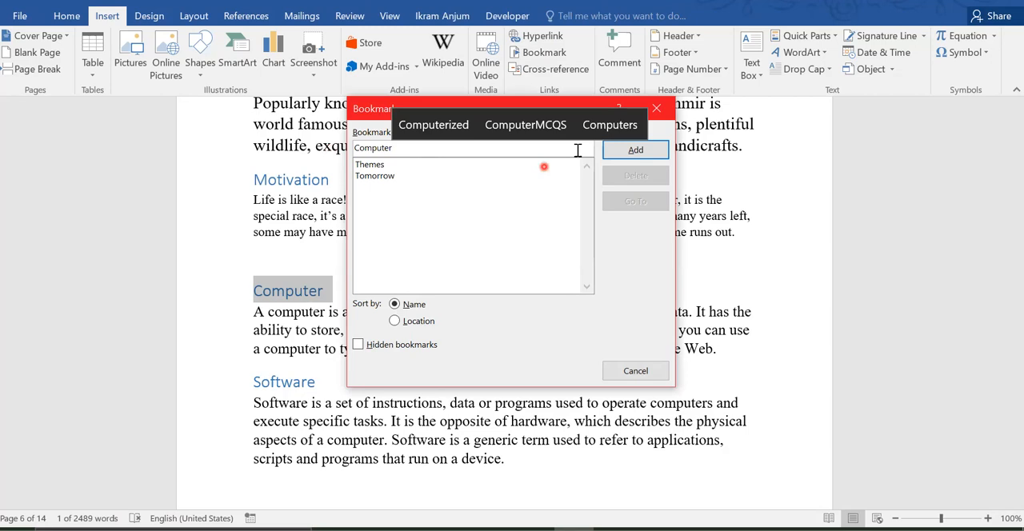
left_click(633, 152)
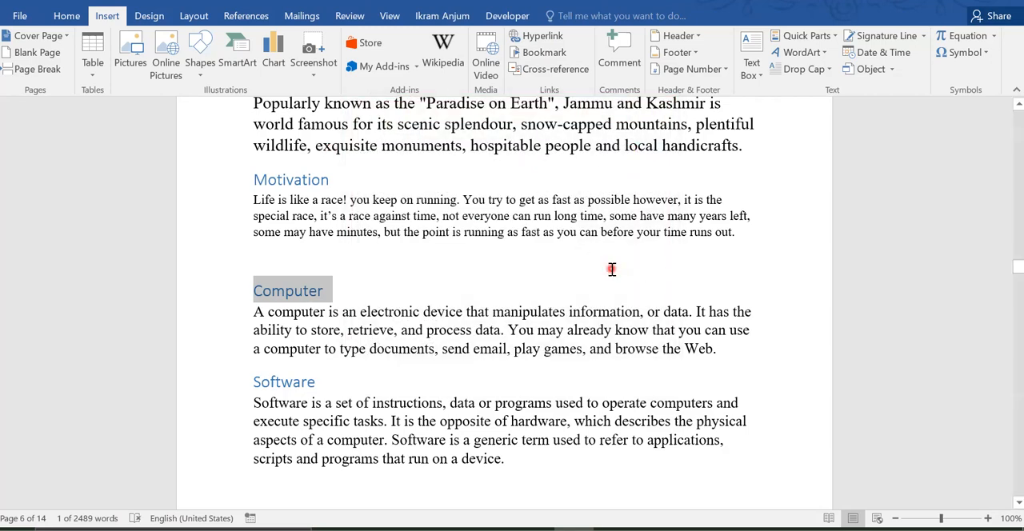
Step: Replace the list word "Computer" on page 5 with a hyperlinked cross-reference to the "Computer" bookmark's text, and close the dialog
left_click(613, 269)
left_click_drag(1017, 269, 1000, 231)
double_click(276, 266)
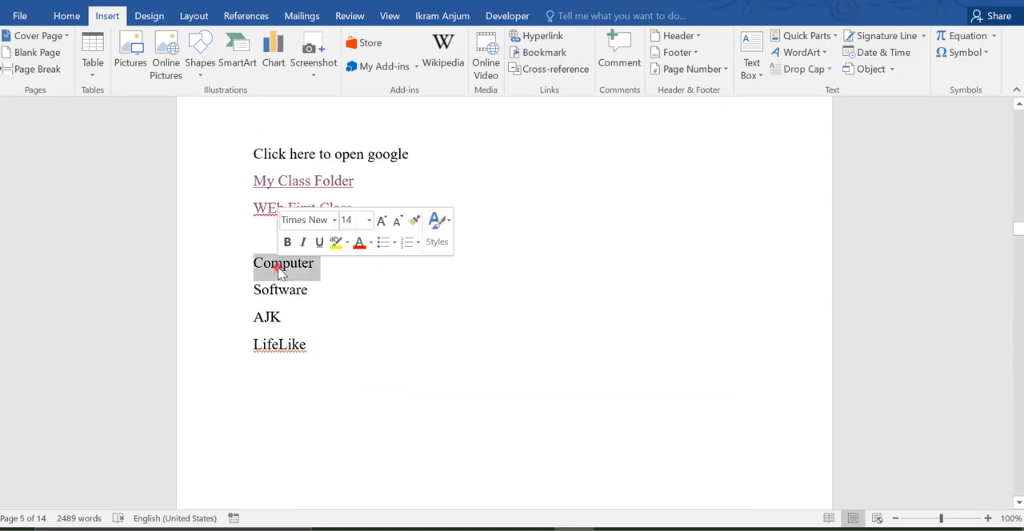
left_click(575, 70)
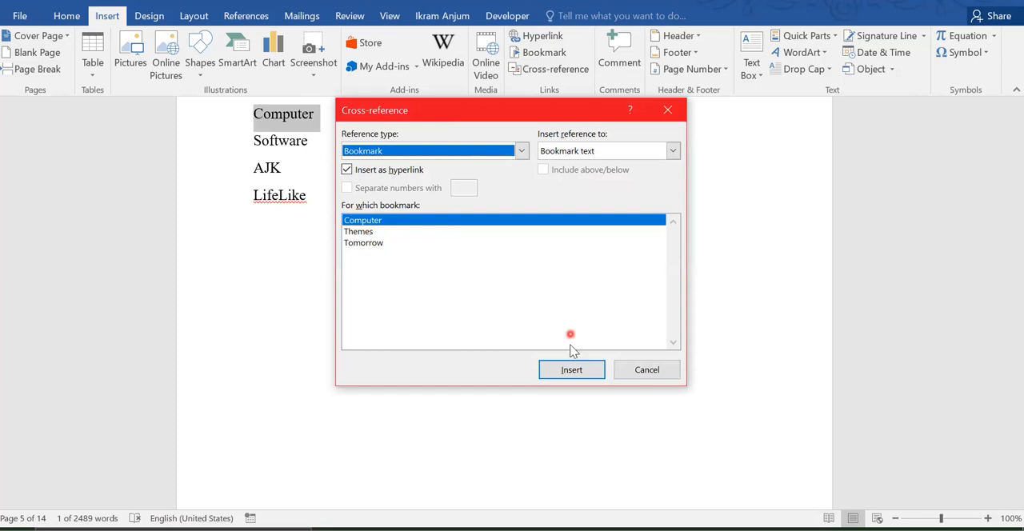
left_click(572, 378)
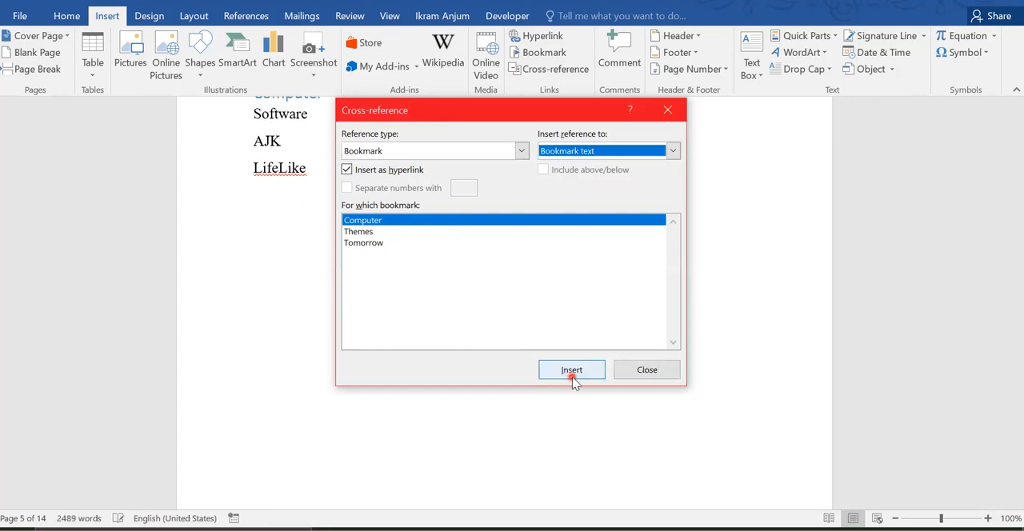
left_click(663, 369)
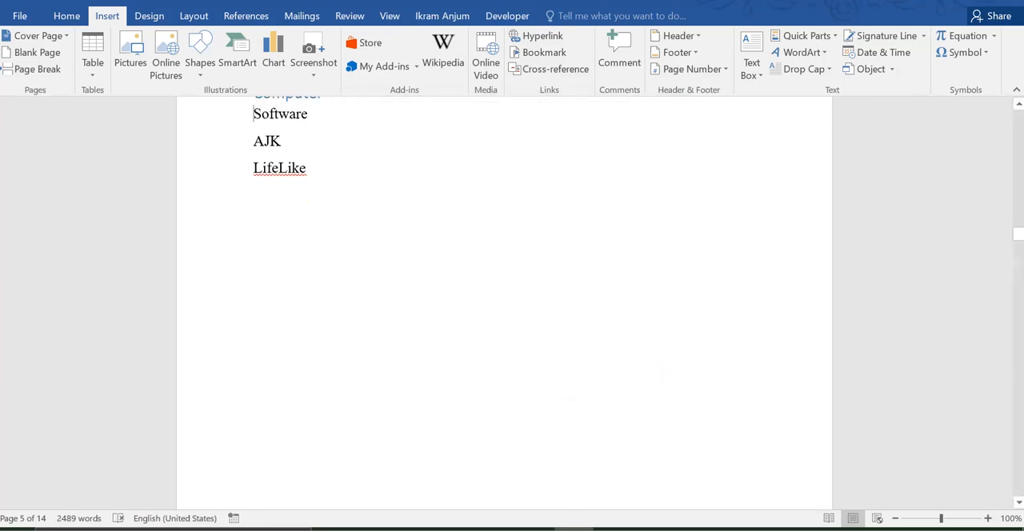
Step: Test the "Computer" cross-reference by following it to its heading and selecting the paragraph there, and return to the page 5 list
left_click_drag(1017, 235, 1017, 229)
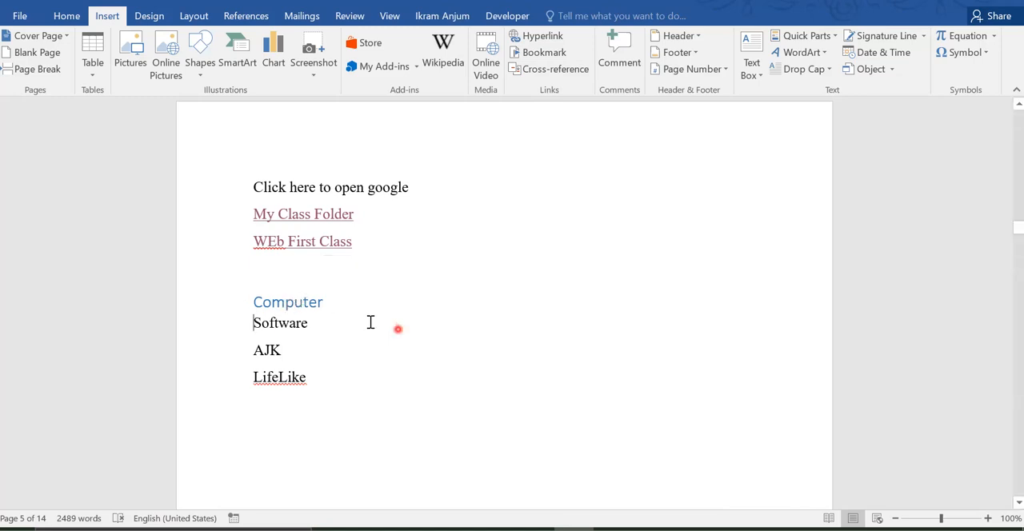
left_click(306, 305, "ctrl")
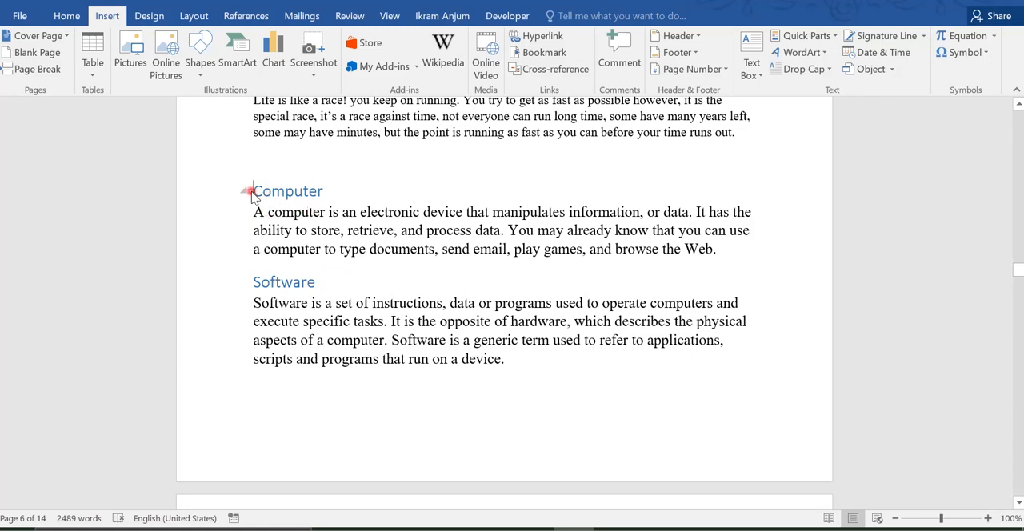
mouse_move(1018, 270)
left_mouse_down()
mouse_move(1013, 253)
mouse_move(1014, 272)
left_mouse_up()
left_click(249, 162)
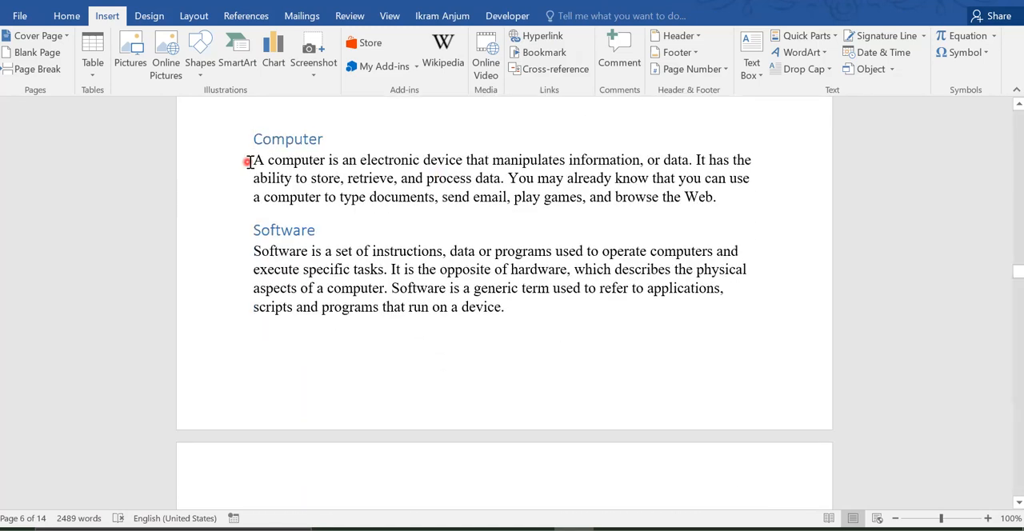
left_click_drag(261, 163, 732, 193)
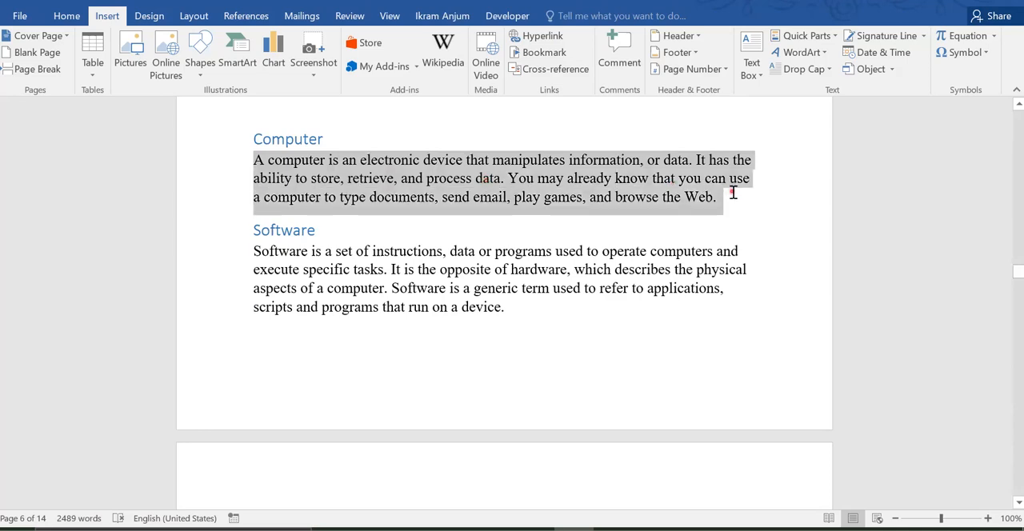
left_click_drag(1018, 273, 999, 231)
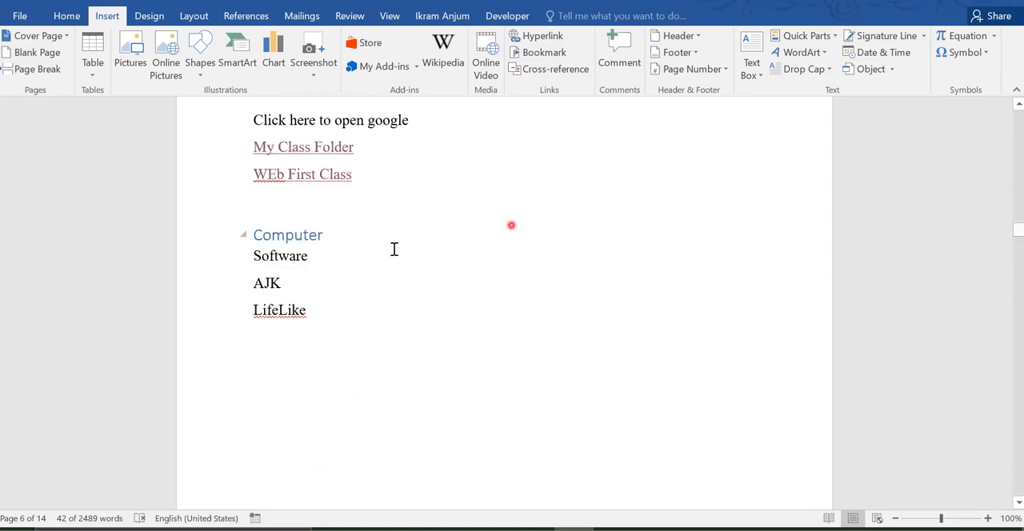
double_click(340, 234)
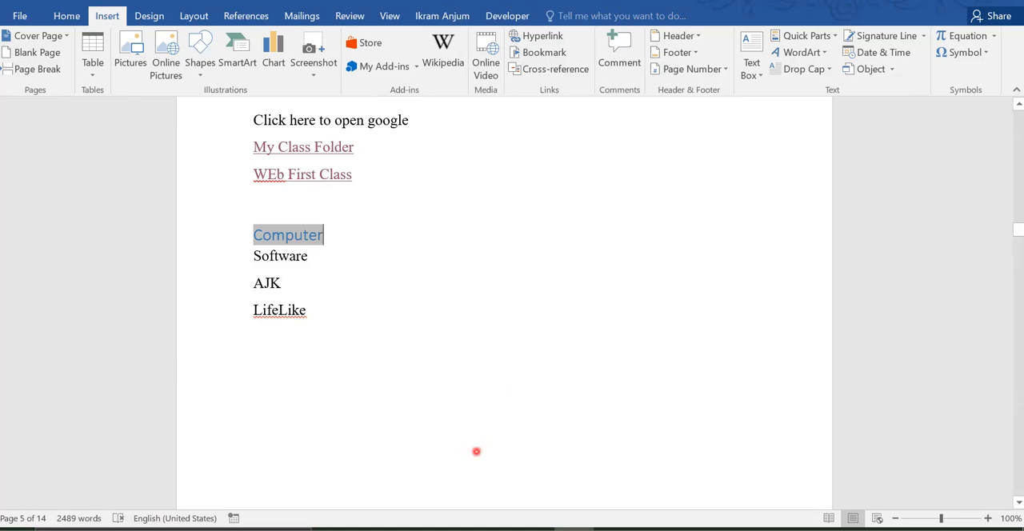
Step: Switch to Chrome, search Google for "paksitan", and open the Wikipedia article on Pakistan in a maximized window
left_click(454, 529)
left_click(608, 86)
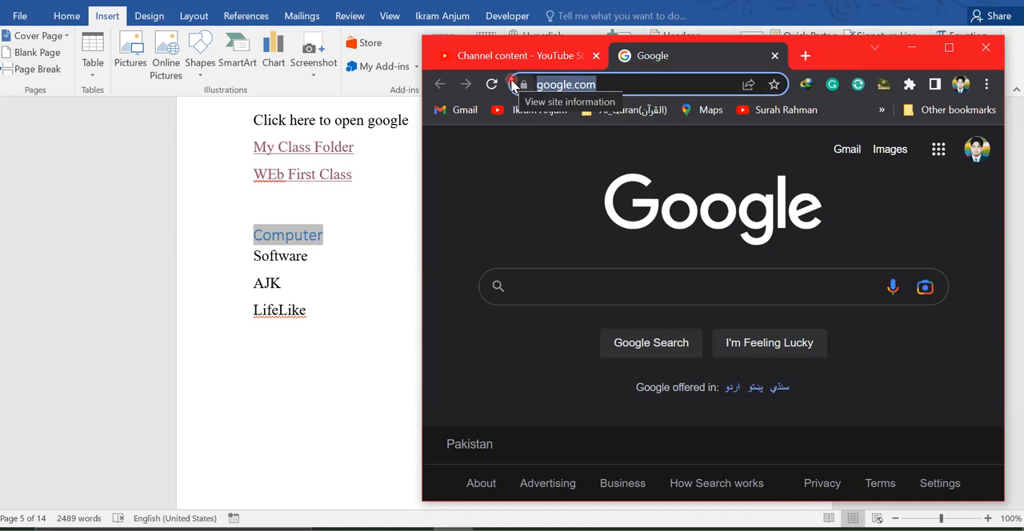
type("paksi")
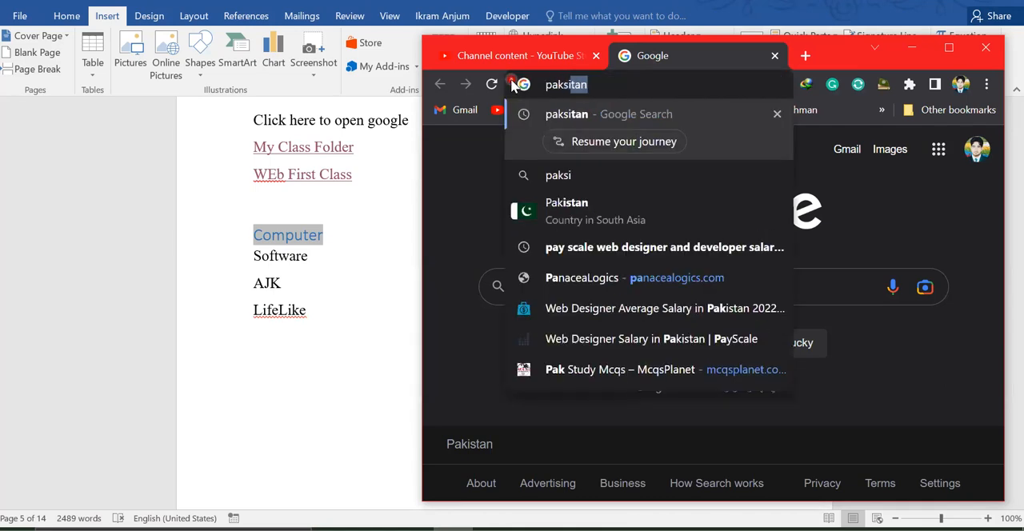
type("tan")
key("Return")
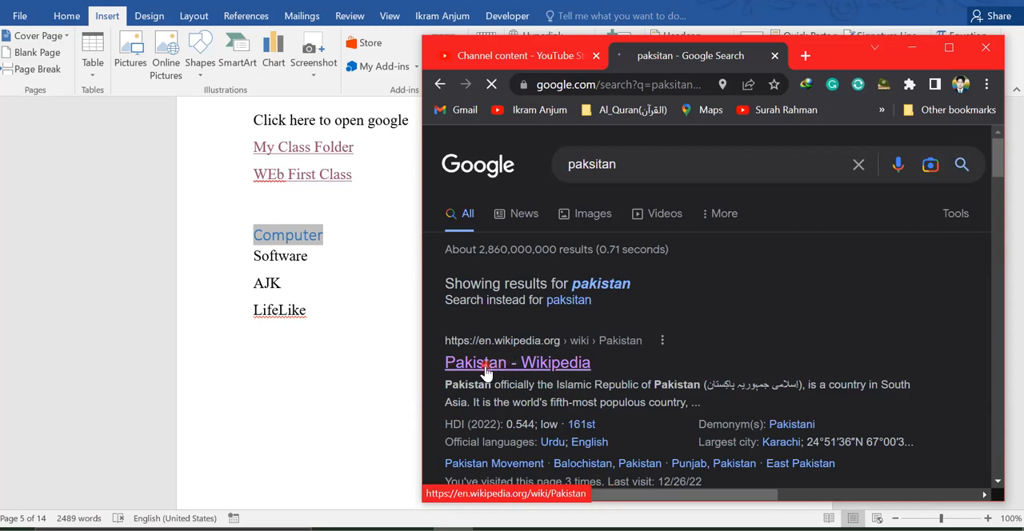
left_click(485, 365)
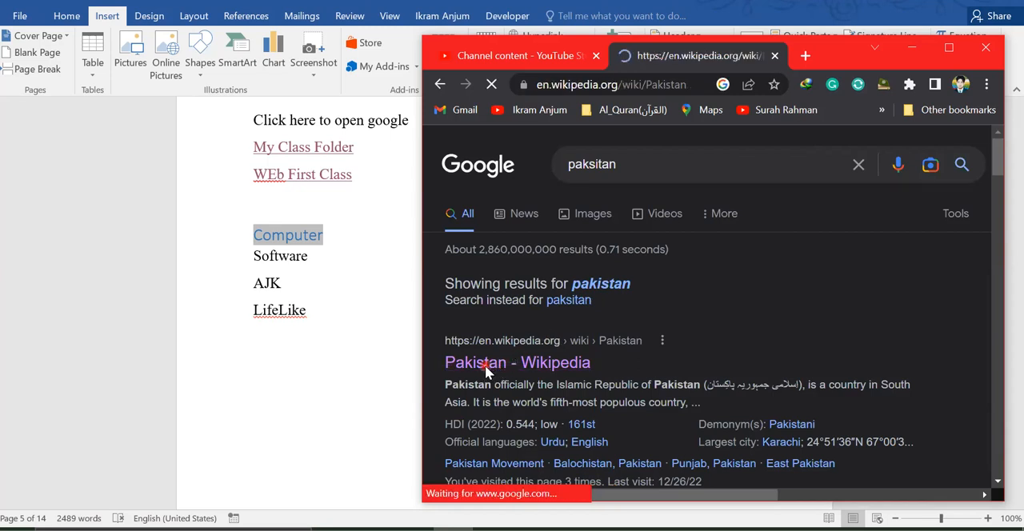
left_click(949, 53)
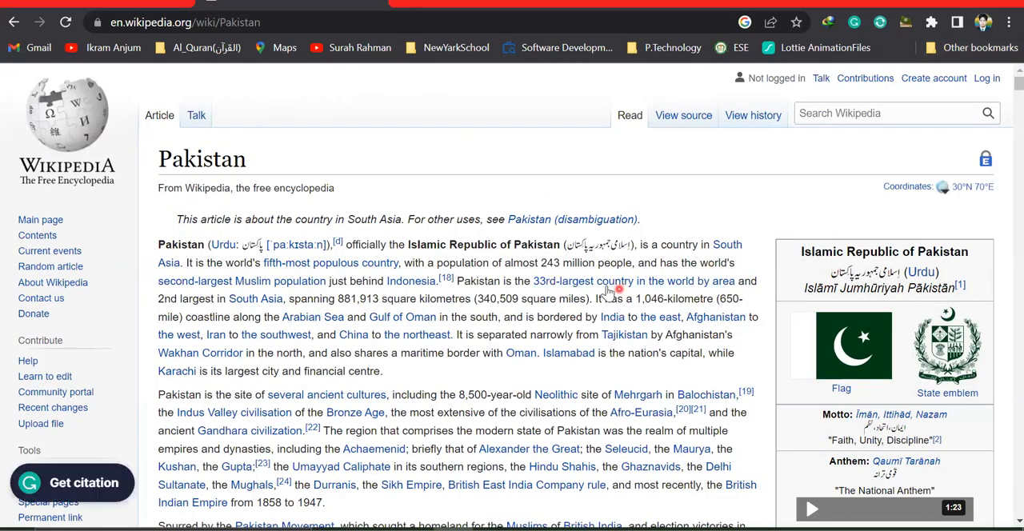
Step: Follow the "Punjab" link in the Pakistan article's "Early and medieval age" section and skim the Punjab article
mouse_move(542, 295)
scroll(512, 296, "down", 2)
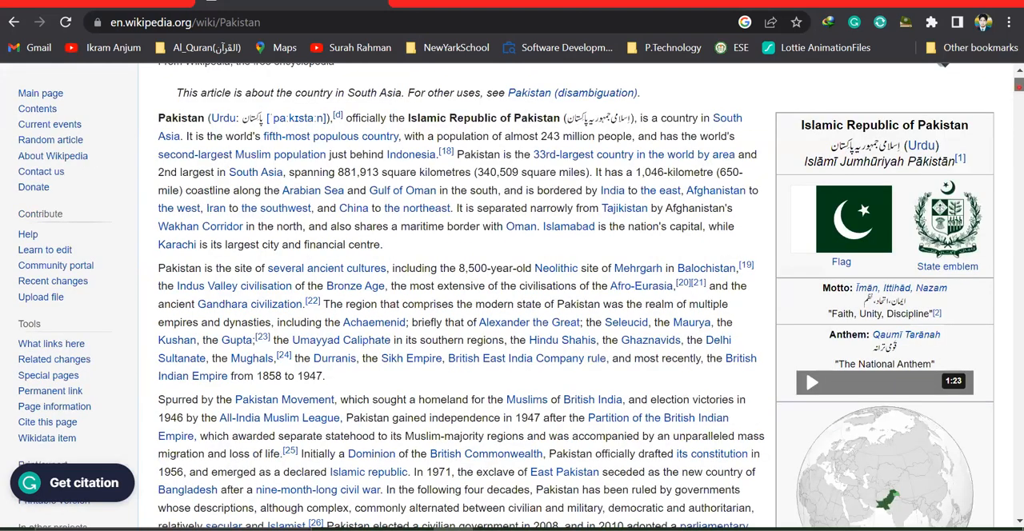
scroll(512, 296, "down", 6)
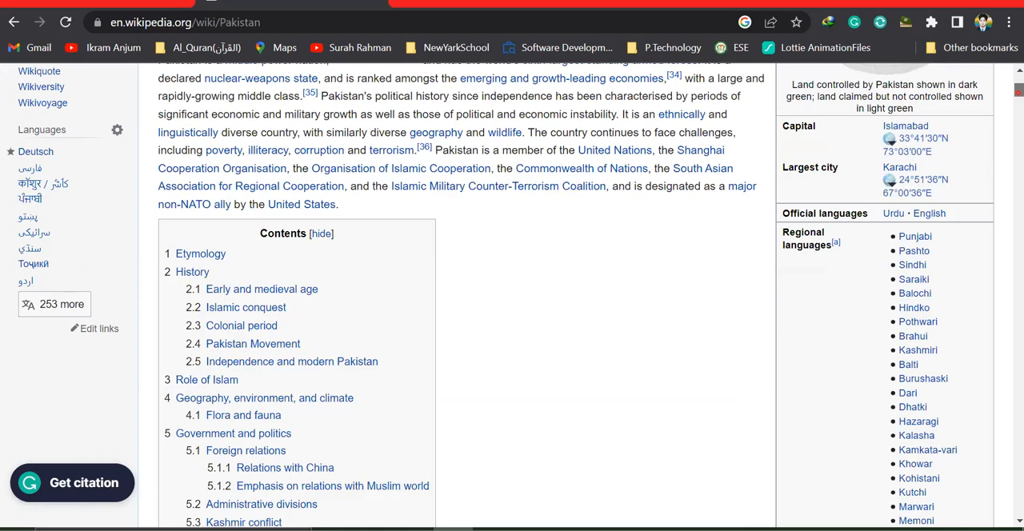
scroll(512, 296, "down", 1)
scroll(512, 296, "down", 5)
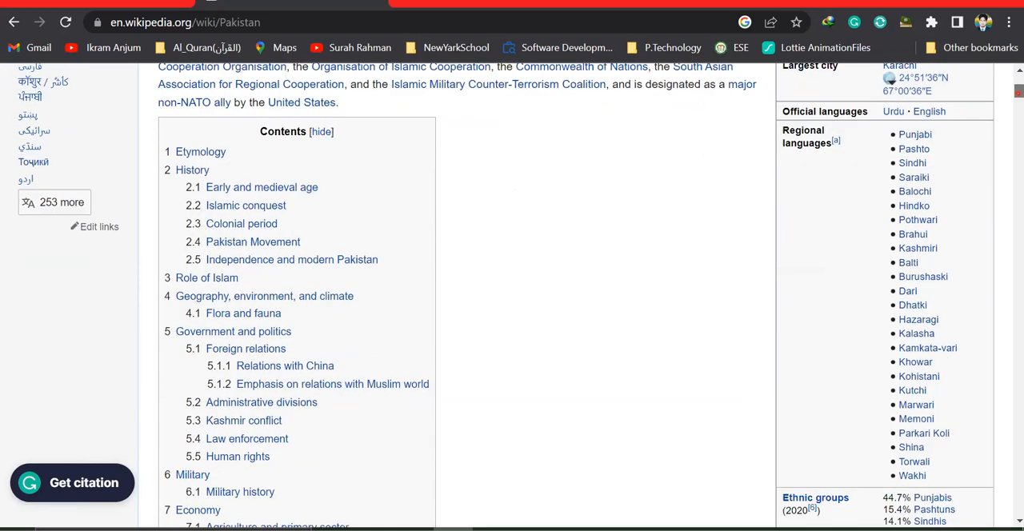
scroll(512, 296, "down", 12)
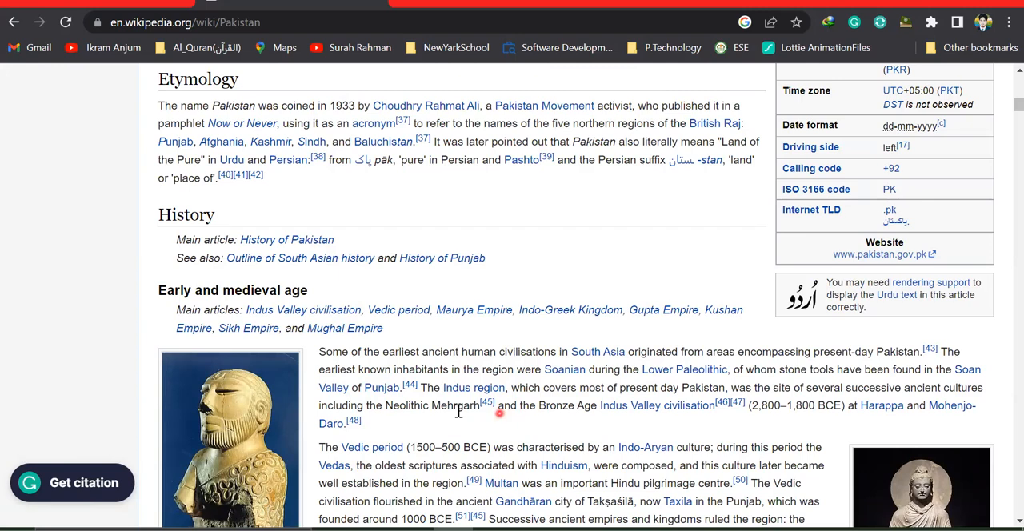
mouse_move(384, 392)
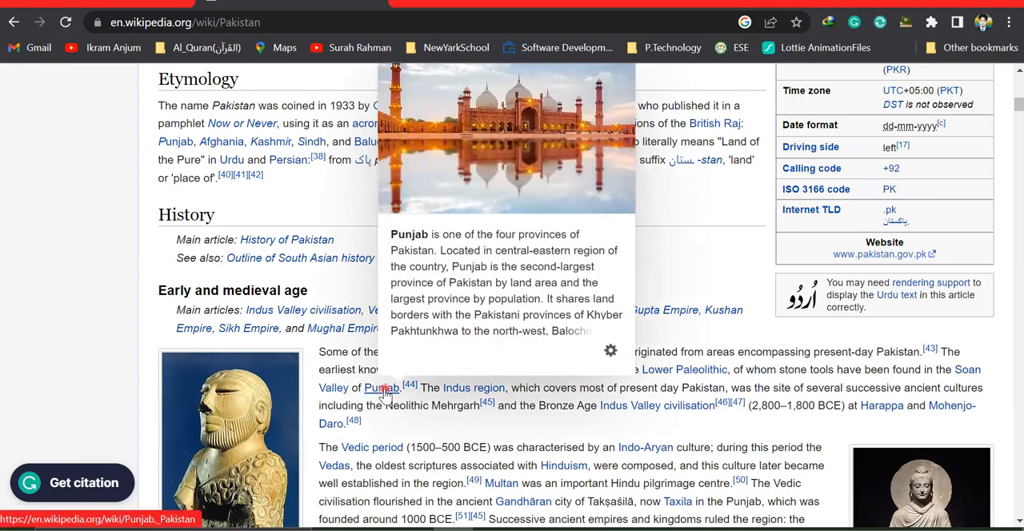
left_click(384, 390)
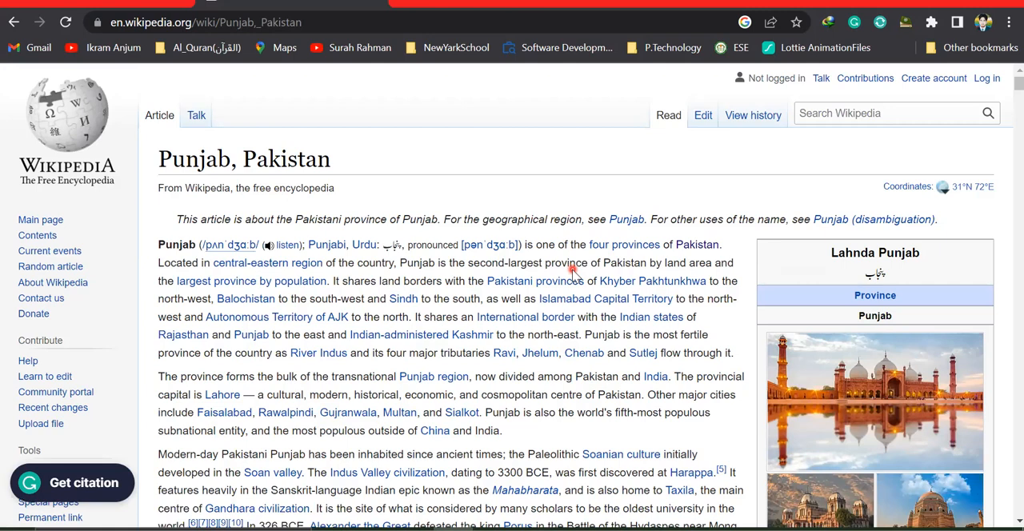
left_click_drag(1019, 83, 1017, 97)
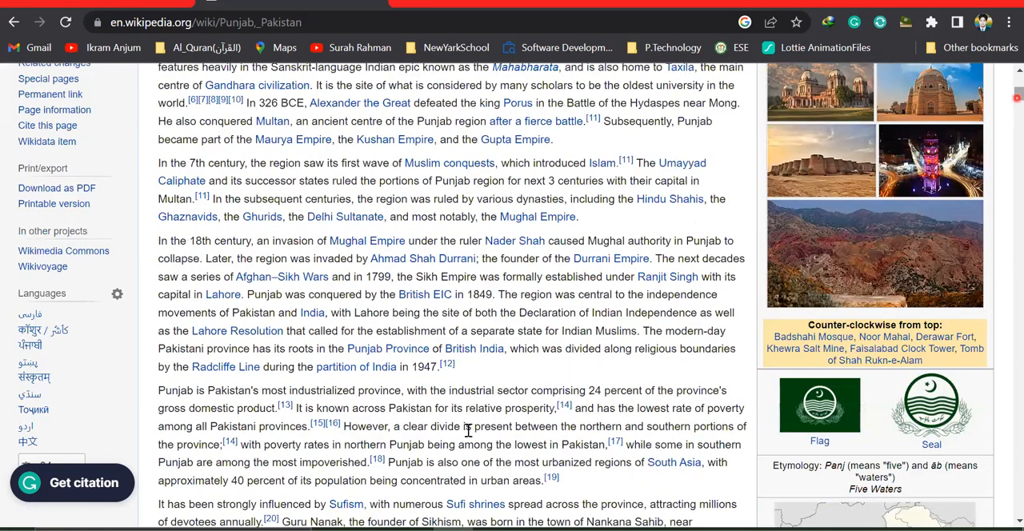